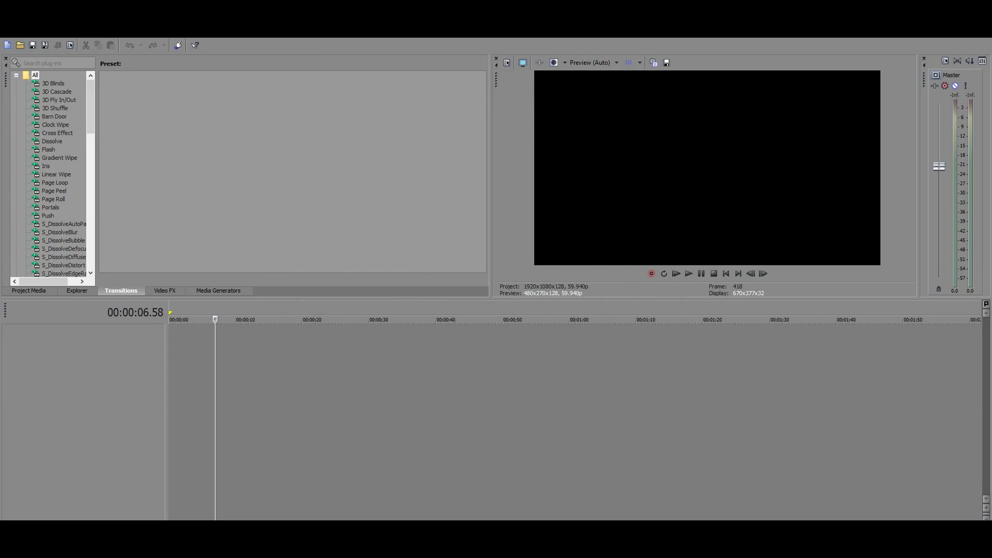
# Create a new project at 1920x1080, 59.940 fps (Double NTSC), with 32-bit floating point (video levels) pixel format and Best rendering quality
pyautogui.click(7, 33)
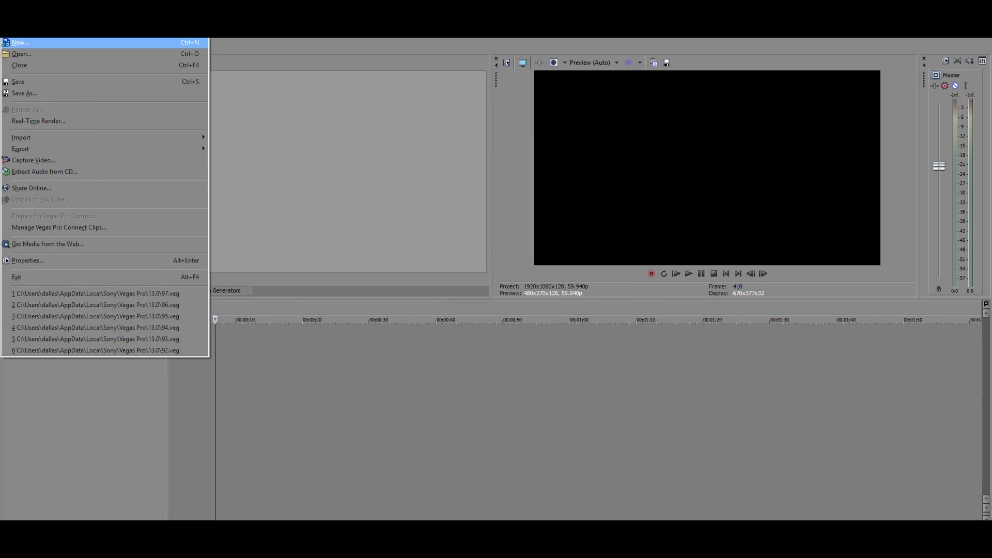
pyautogui.press('Return')
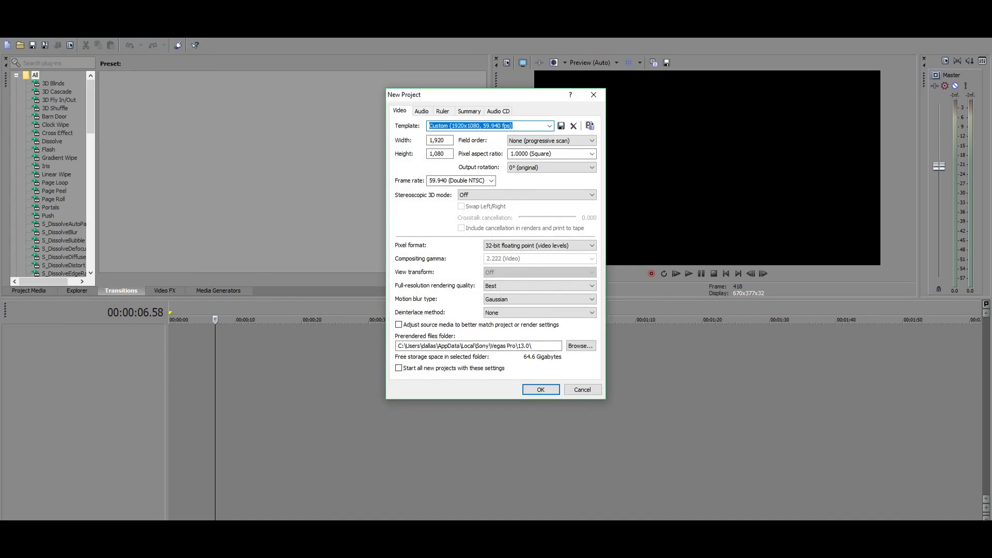
pyautogui.moveTo(517, 100); pyautogui.dragTo(523, 126)
pyautogui.click(555, 149)
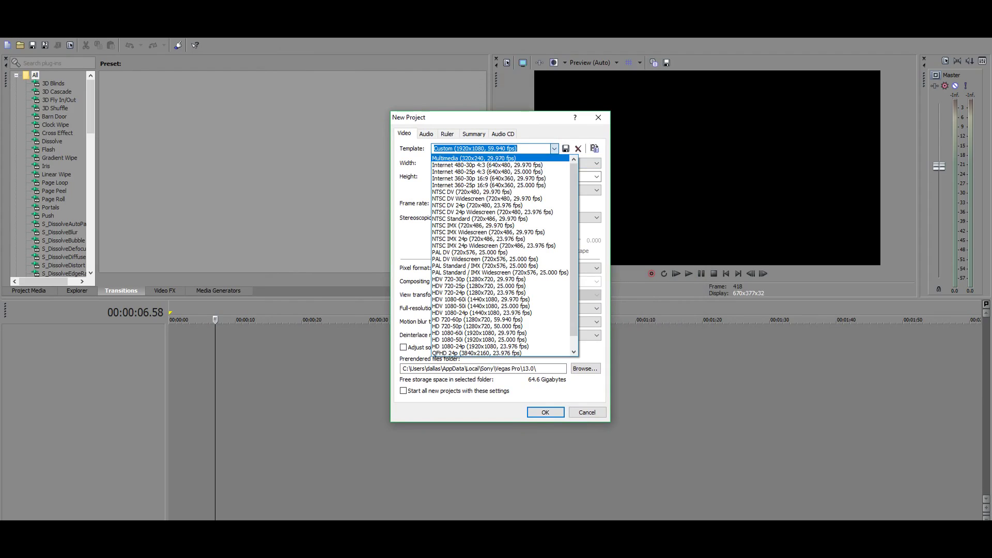
pyautogui.press('Escape')
pyautogui.hotkey('alt', 'Down')
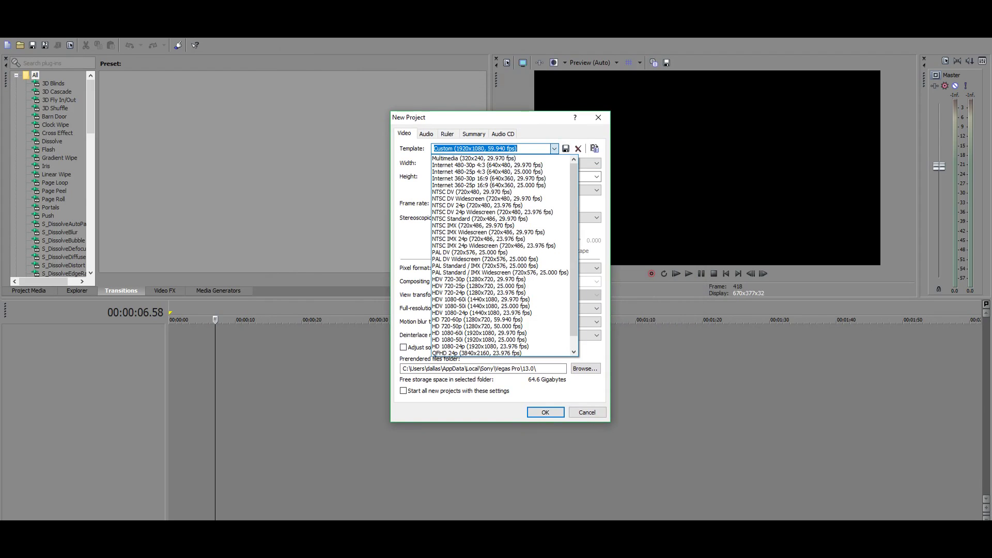
pyautogui.press('Escape')
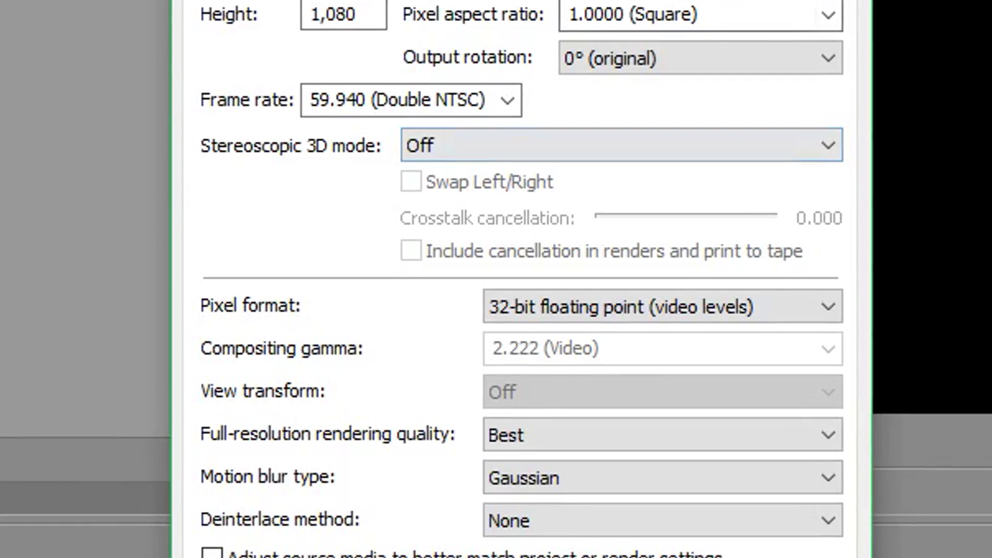
pyautogui.click(485, 98)
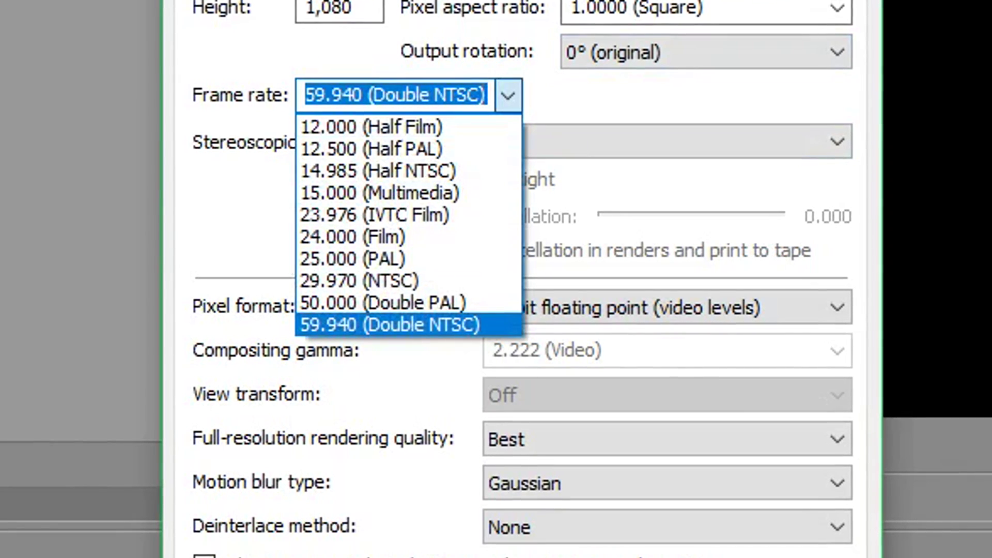
pyautogui.click(508, 96)
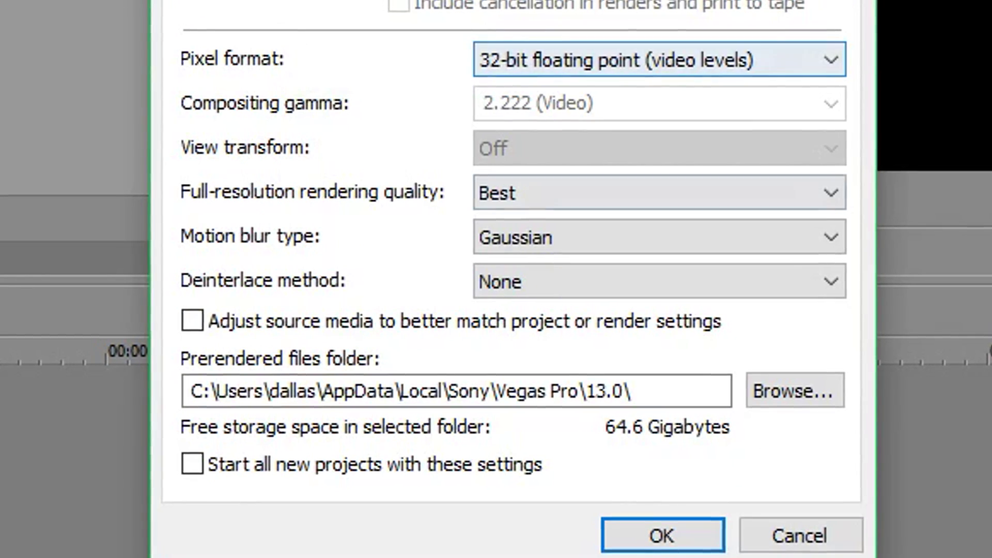
pyautogui.press('Tab')
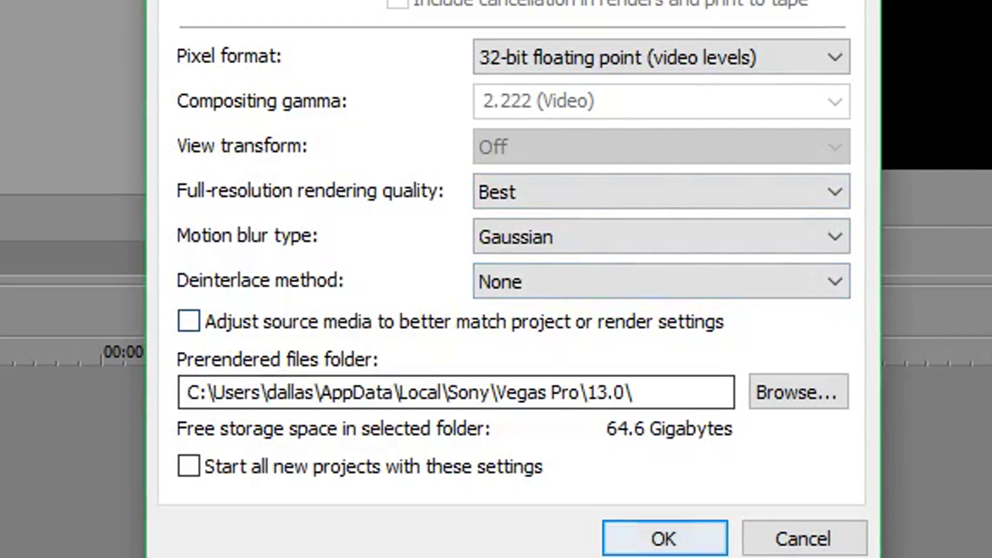
pyautogui.press('Return')
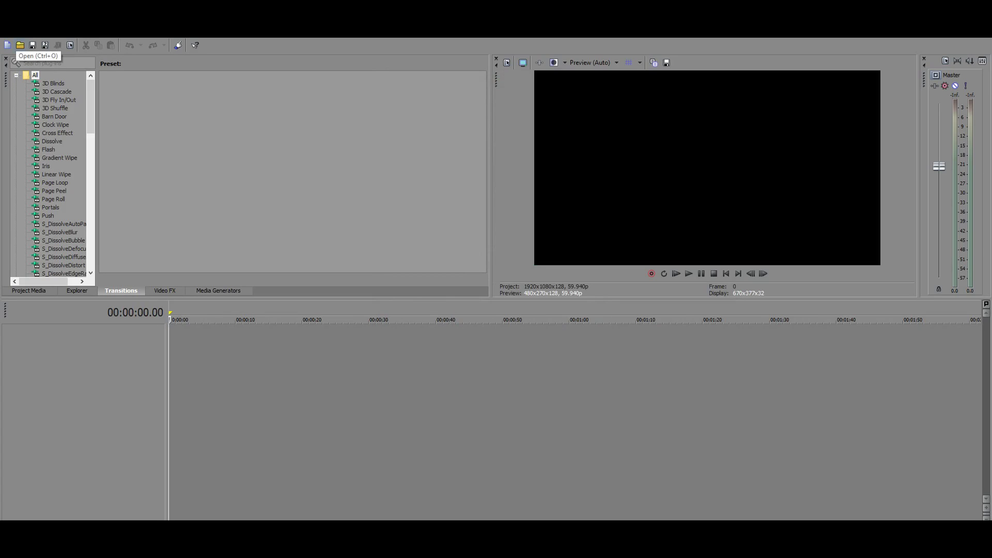
# Open ghgfhfghf.mp4 from the Videos folder onto the timeline, declining to match the project video settings to the media
pyautogui.click(20, 45)
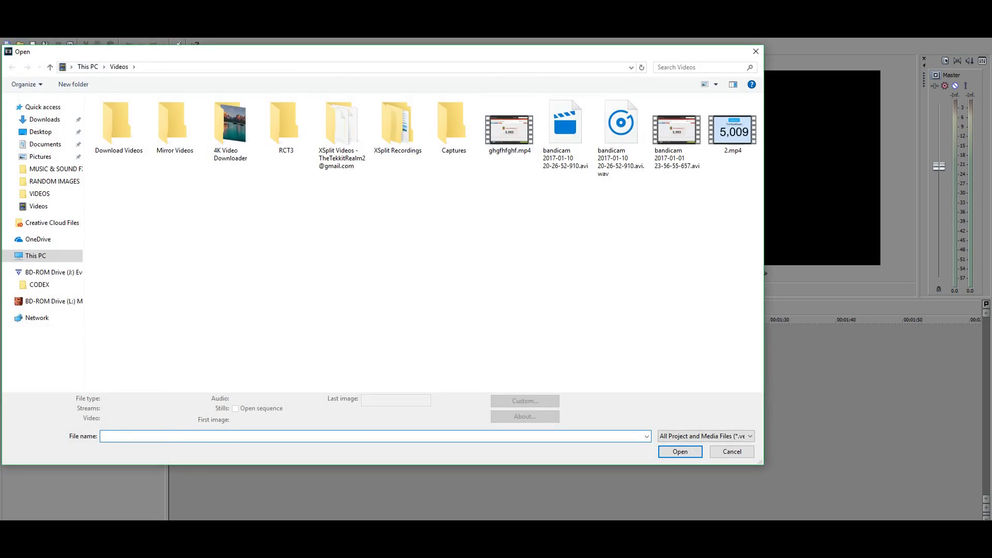
pyautogui.moveTo(543, 59); pyautogui.dragTo(614, 81)
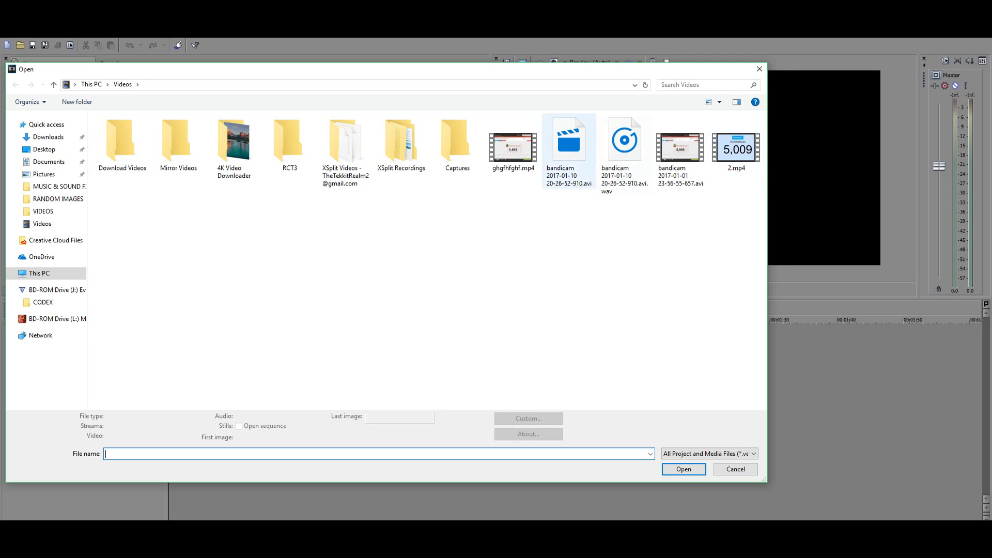
pyautogui.click(513, 145)
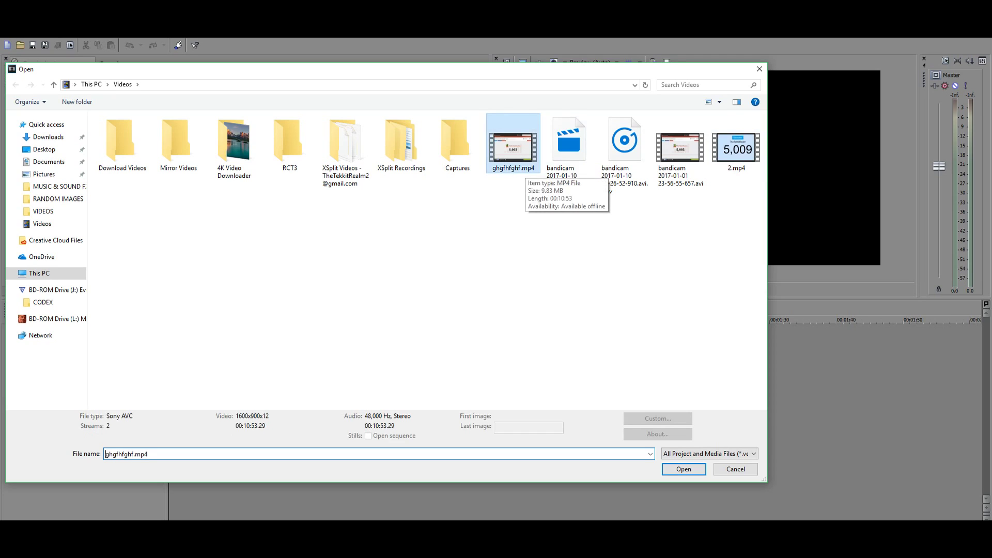
pyautogui.click(106, 454)
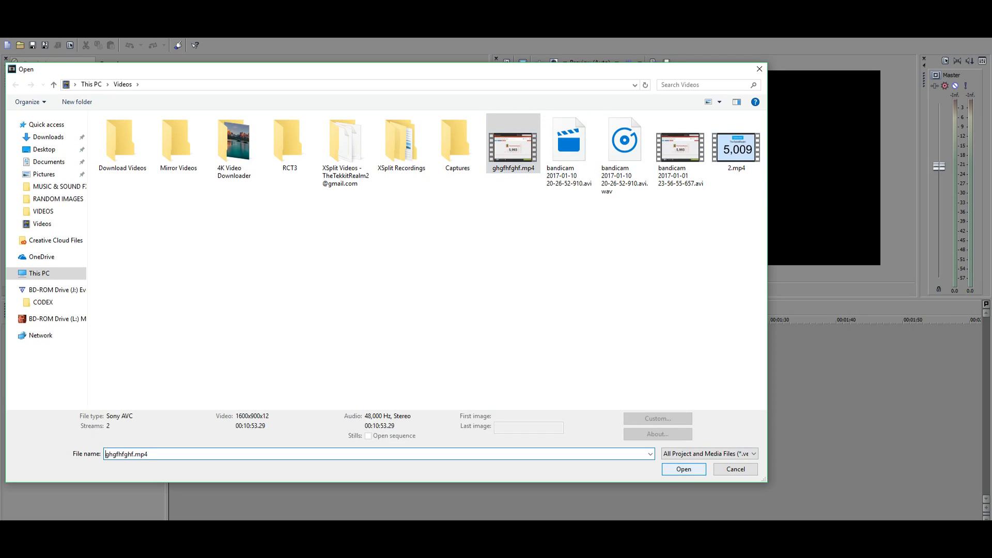
pyautogui.press('Return')
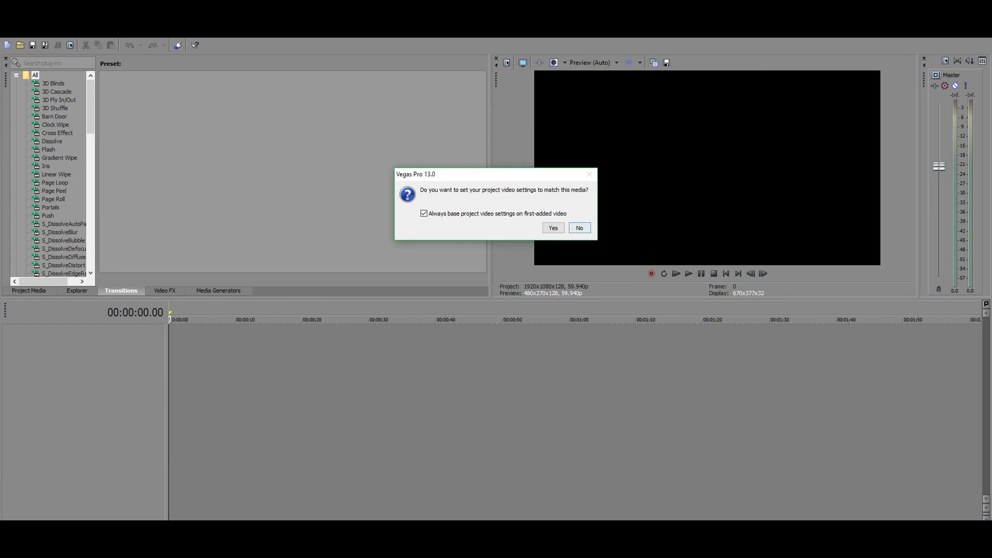
pyautogui.press('Return')
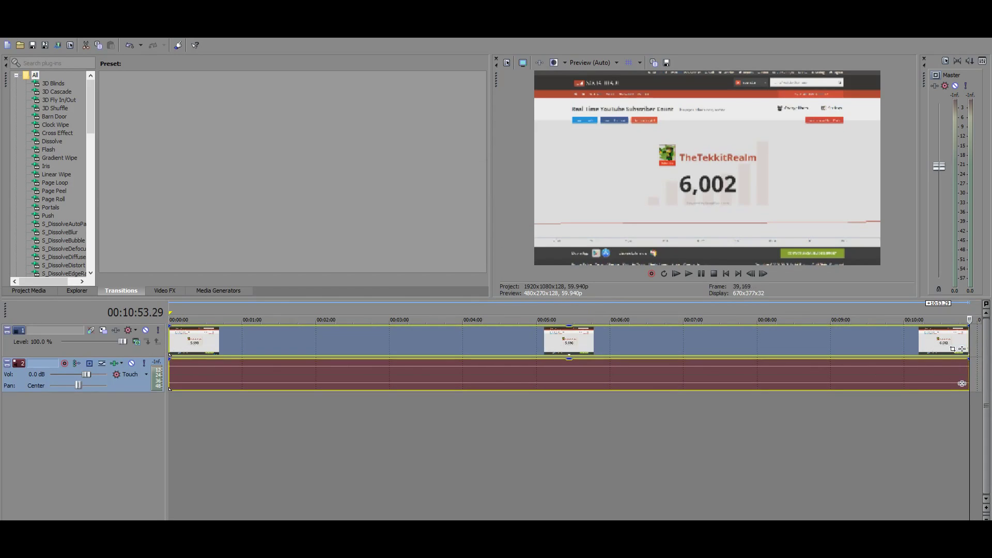
# Scrub through the imported clip from its end back towards its start and examine the timeline at different zoom levels
pyautogui.click(953, 339)
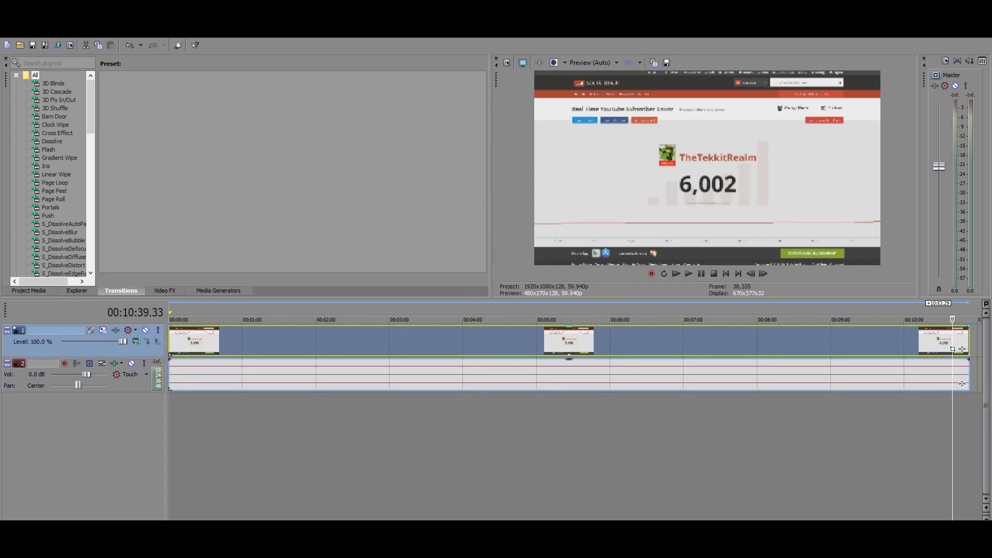
pyautogui.moveTo(952, 319); pyautogui.dragTo(603, 320)
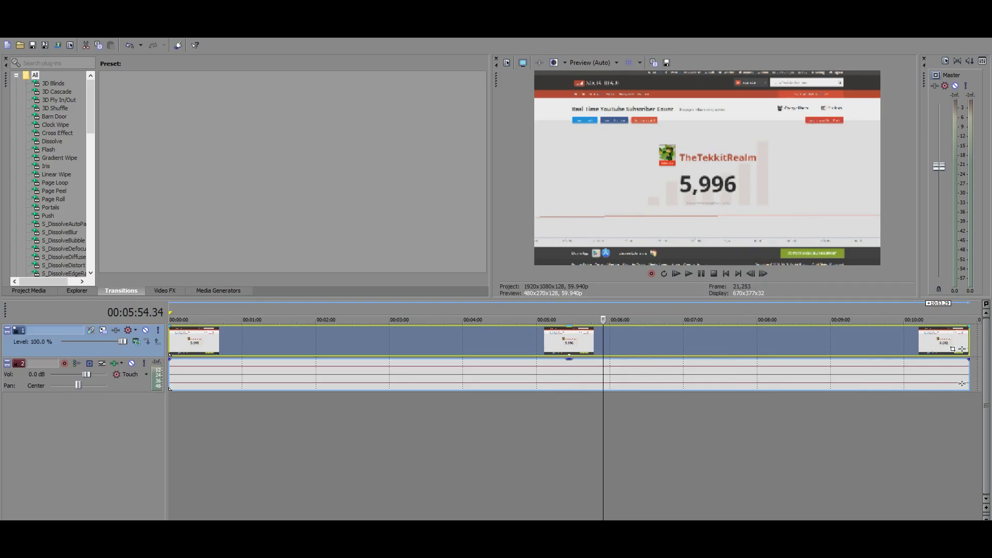
pyautogui.click(180, 319)
pyautogui.scroll(4, 181, 320)
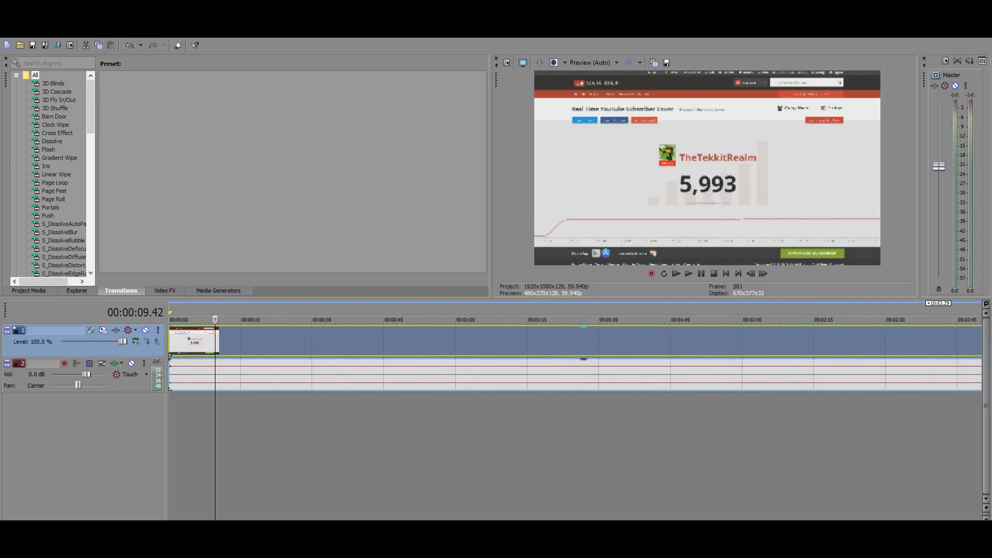
pyautogui.scroll(-4, 180, 319)
pyautogui.scroll(8, 569, 357)
pyautogui.scroll(-4, 569, 357)
pyautogui.scroll(8, 569, 356)
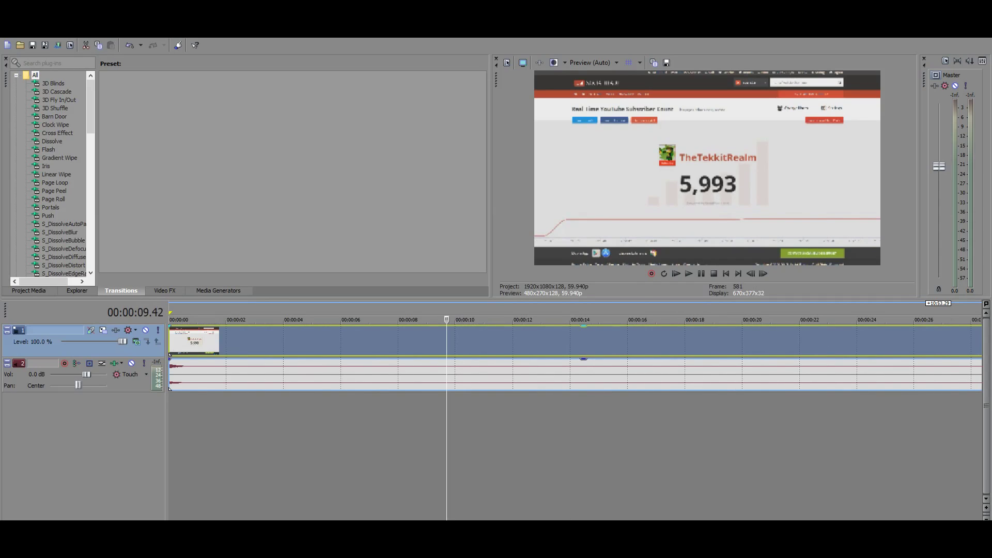
pyautogui.scroll(-8, 181, 320)
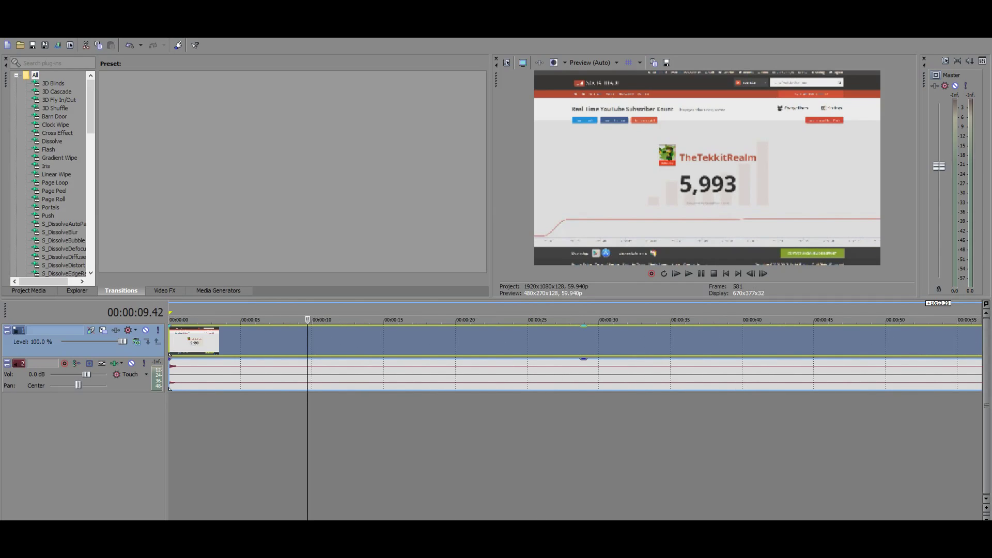
pyautogui.scroll(7, 569, 357)
pyautogui.scroll(-6, 569, 356)
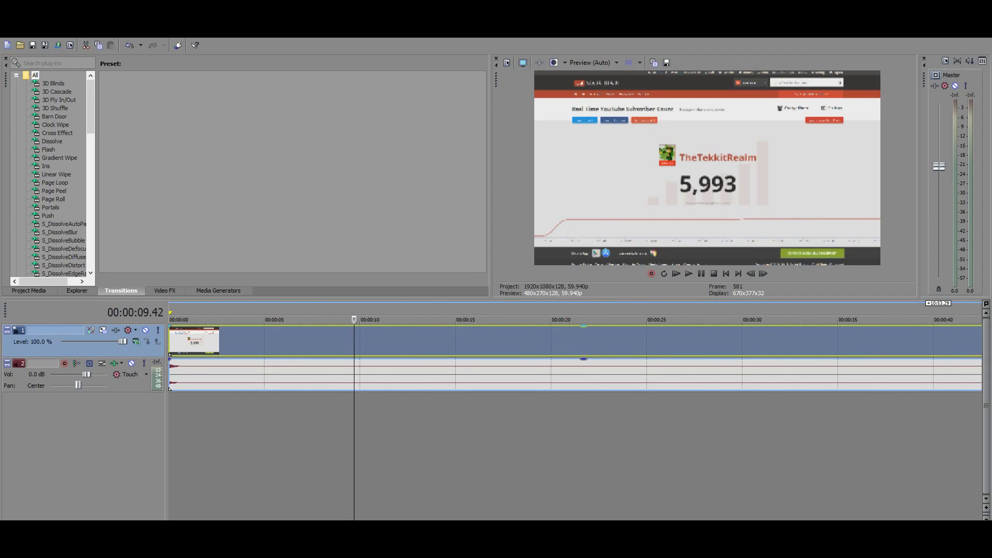
# Add a fade-in of about 1.6 seconds to the start of the video event and play it back
pyautogui.moveTo(355, 320); pyautogui.dragTo(179, 320)
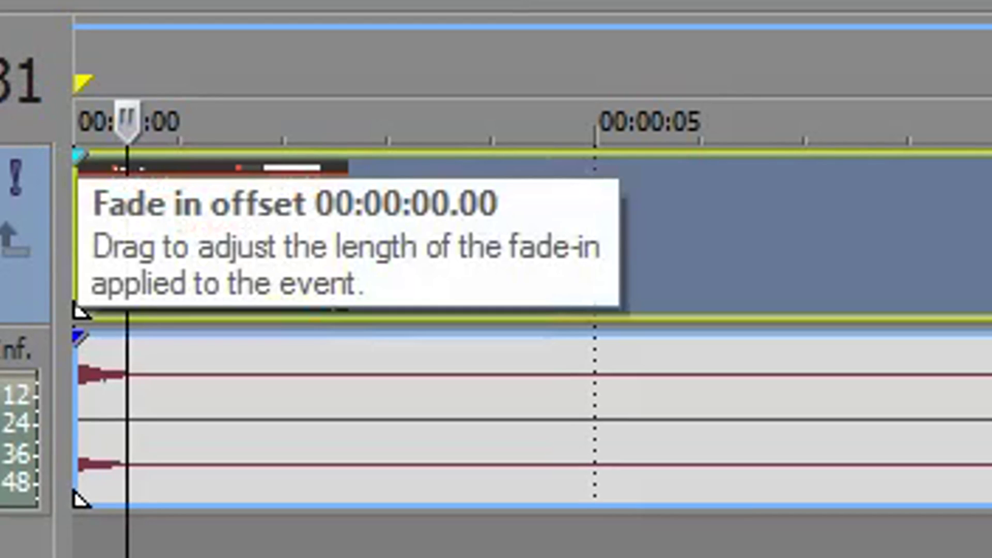
pyautogui.moveTo(171, 327); pyautogui.dragTo(228, 327)
pyautogui.moveTo(388, 220); pyautogui.dragTo(283, 269)
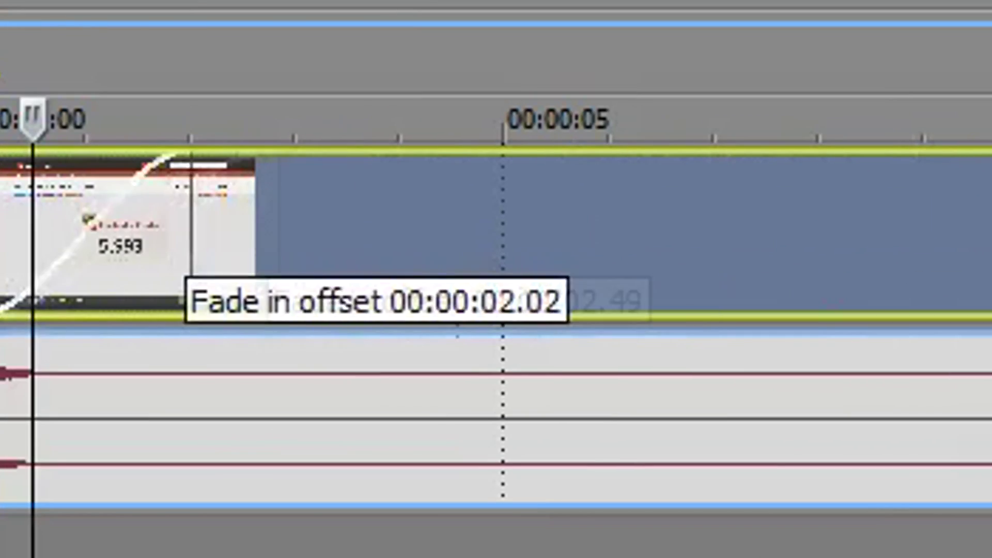
pyautogui.moveTo(191, 222); pyautogui.dragTo(153, 222)
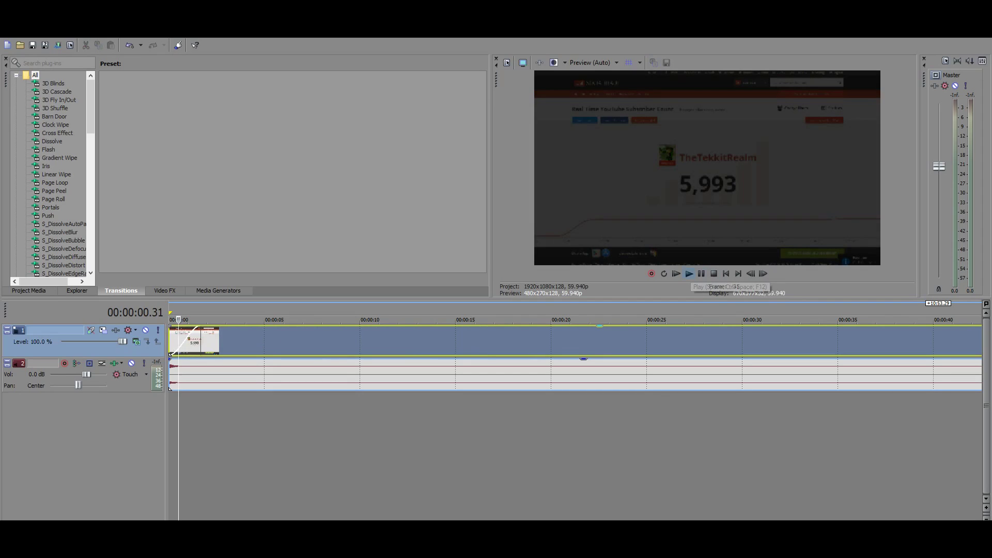
pyautogui.click(689, 274)
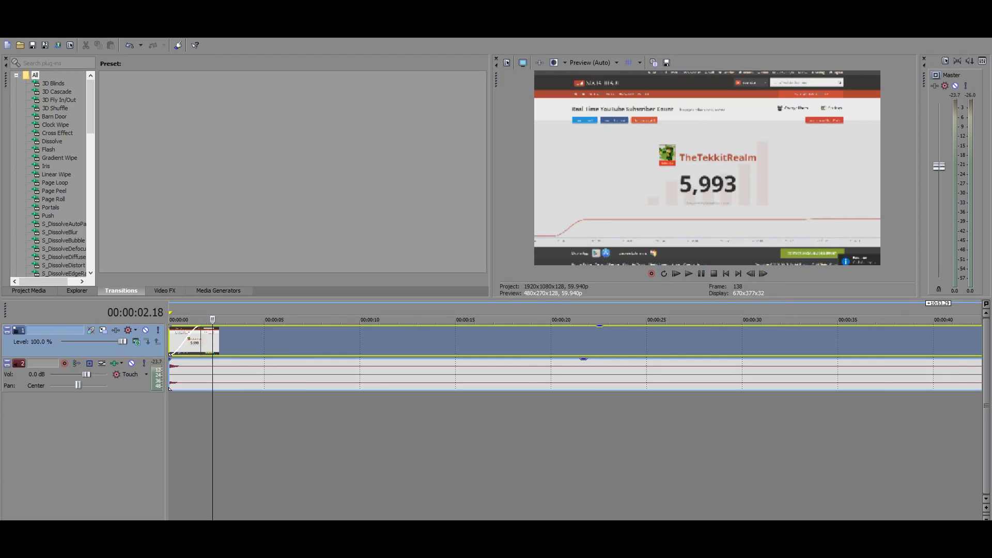
pyautogui.scroll(-3, 575, 357)
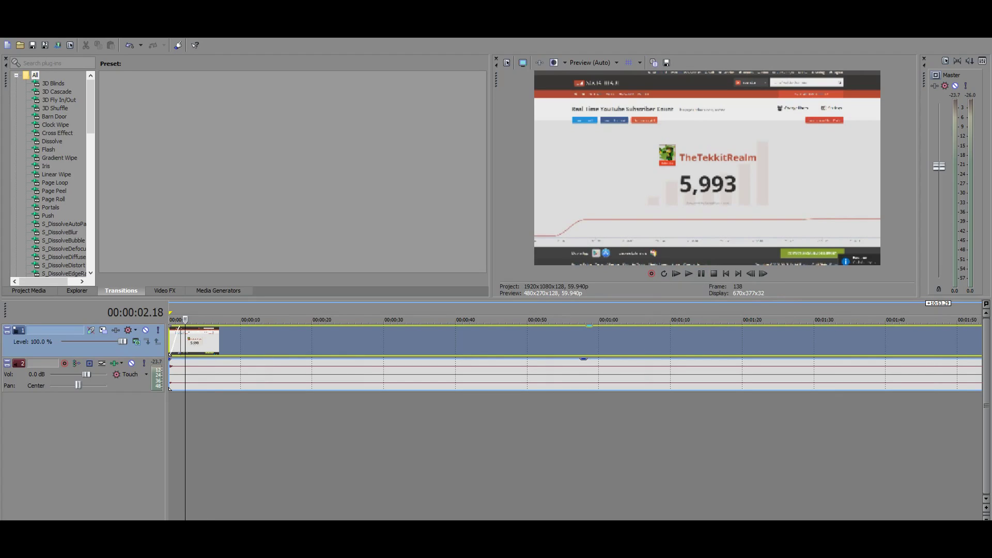
pyautogui.hscroll(3, 575, 357)
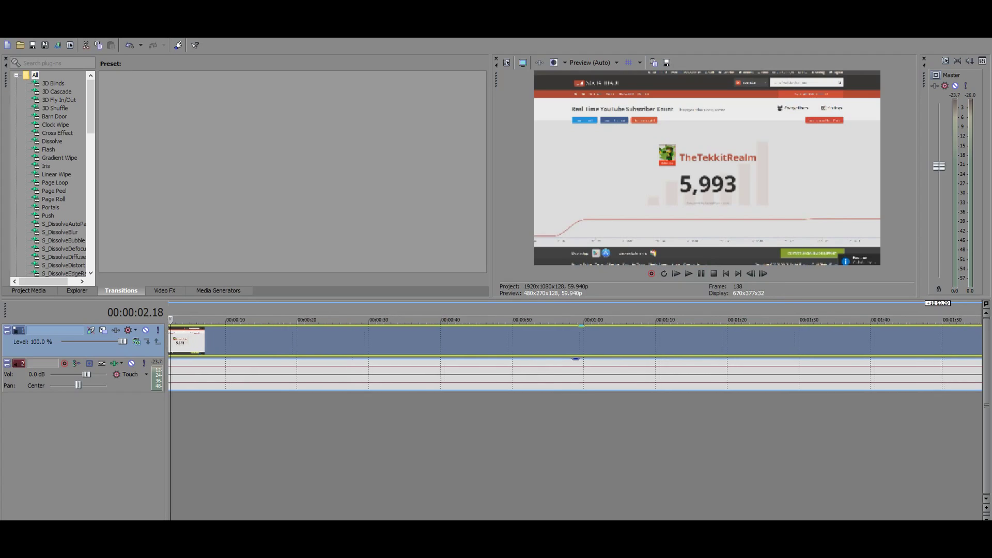
pyautogui.hscroll(-3, 576, 357)
pyautogui.hscroll(3, 575, 356)
pyautogui.hscroll(-5, 574, 357)
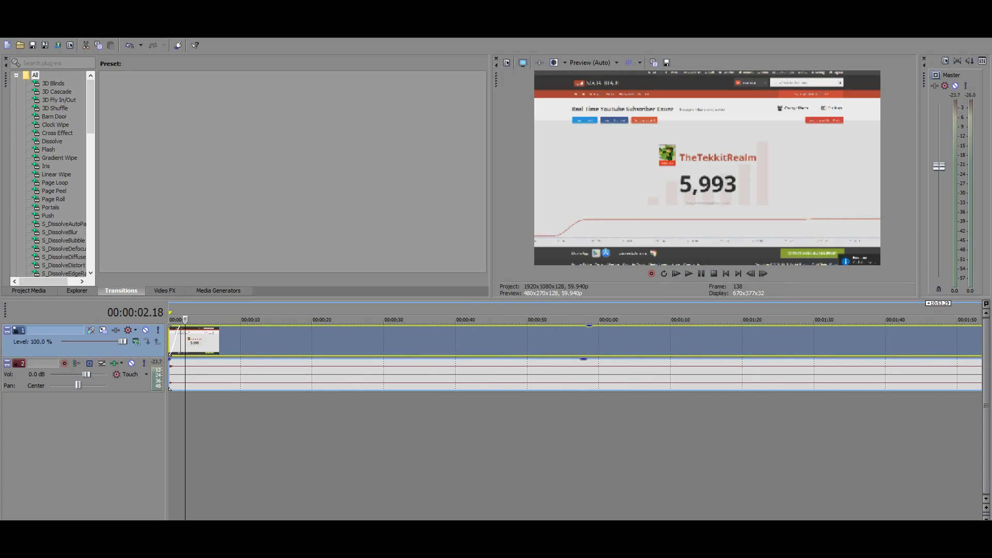
# Select the audio and video tracks in turn to compare their controls, placing the cursor at 00:00:41.31 in the video event
pyautogui.click(126, 374)
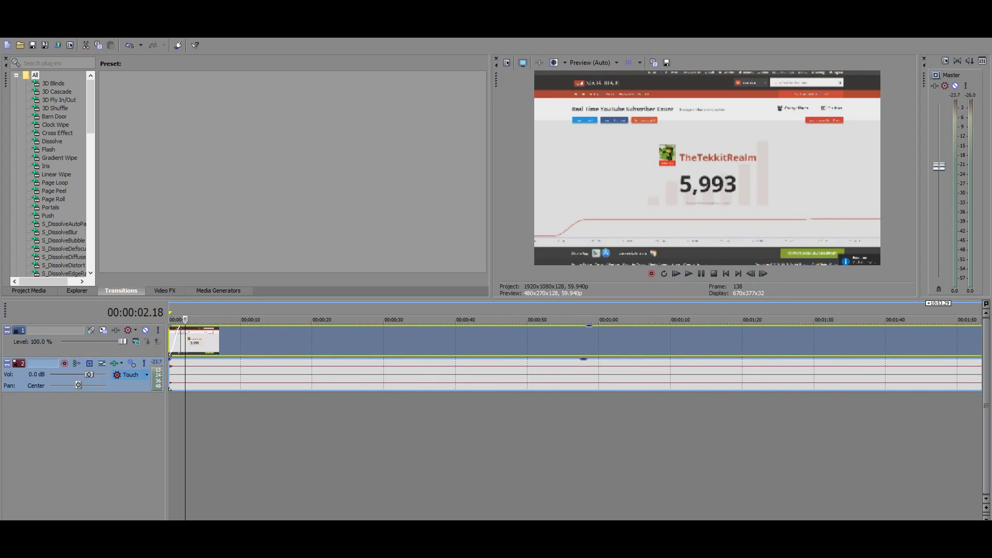
pyautogui.click(126, 349)
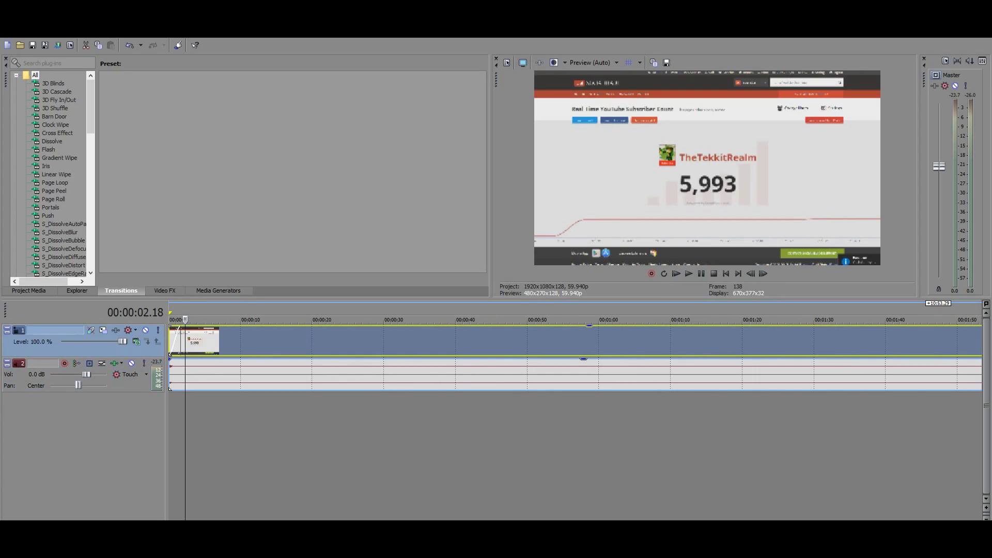
pyautogui.click(126, 385)
pyautogui.click(127, 350)
pyautogui.click(126, 385)
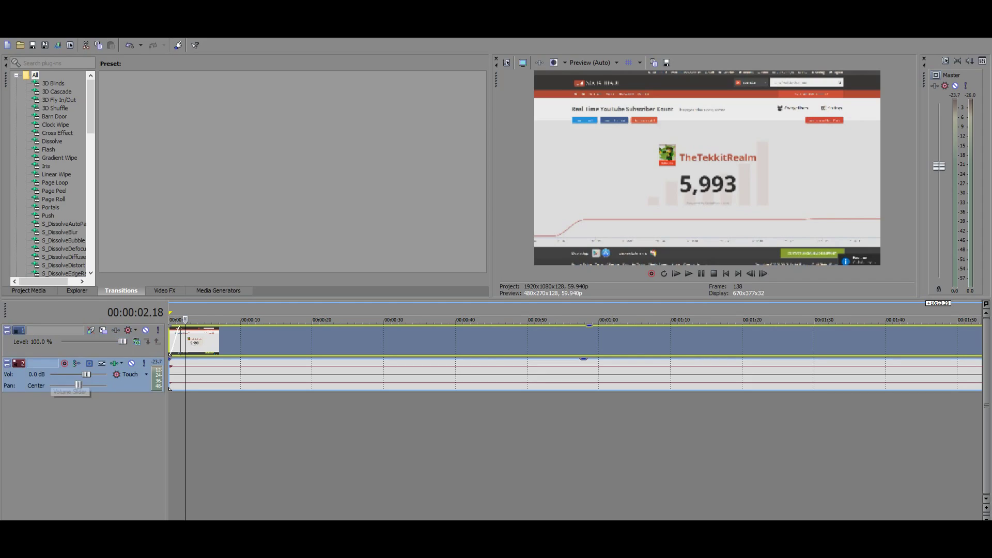
pyautogui.click(41, 344)
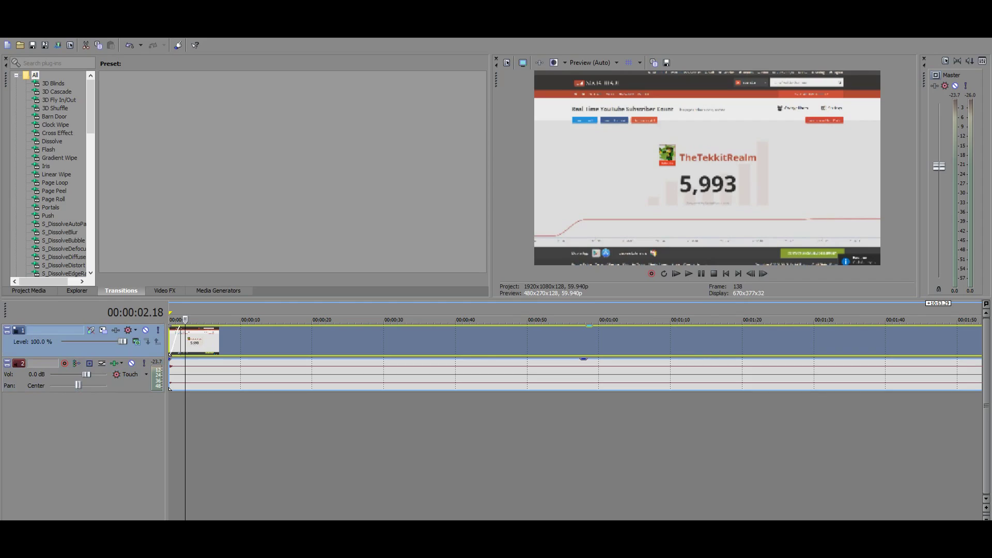
pyautogui.click(466, 341)
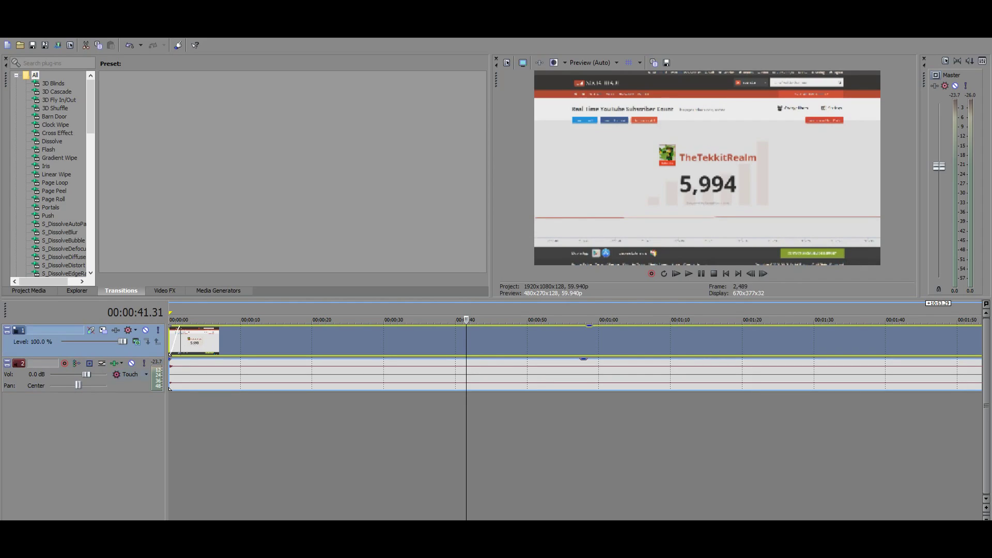
pyautogui.click(120, 384)
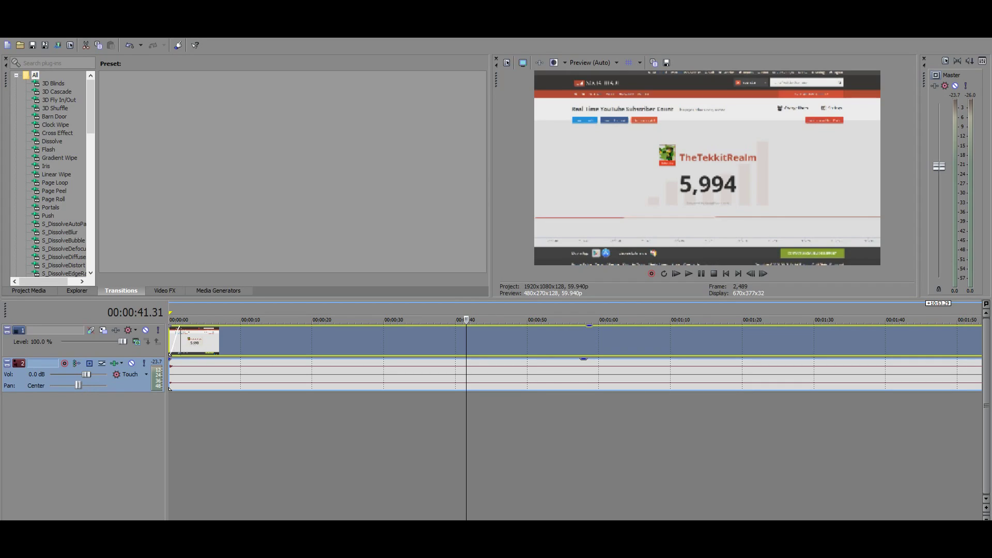
pyautogui.click(83, 349)
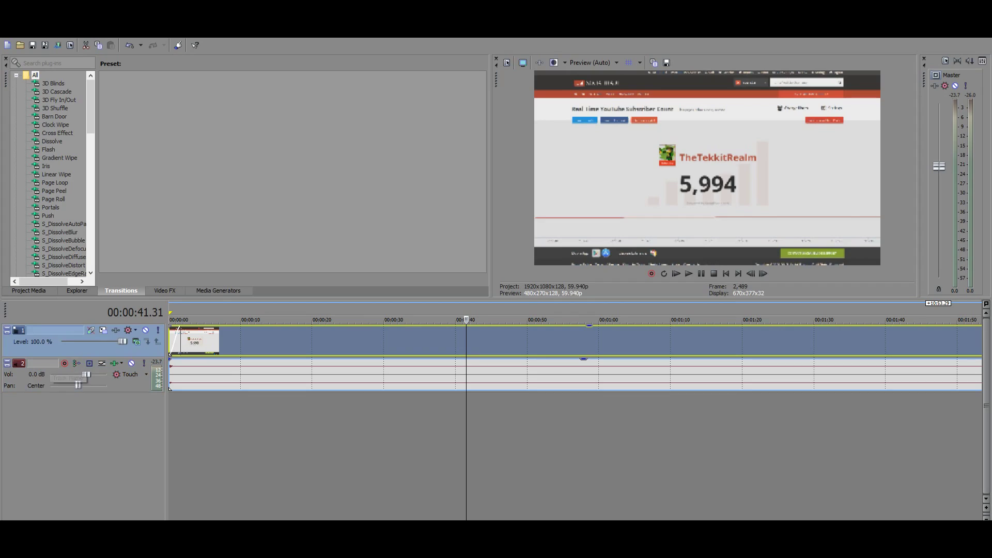
# Split the audio and video of the clip at 00:02:40.00 and bring up the options of the second video part
pyautogui.click(83, 380)
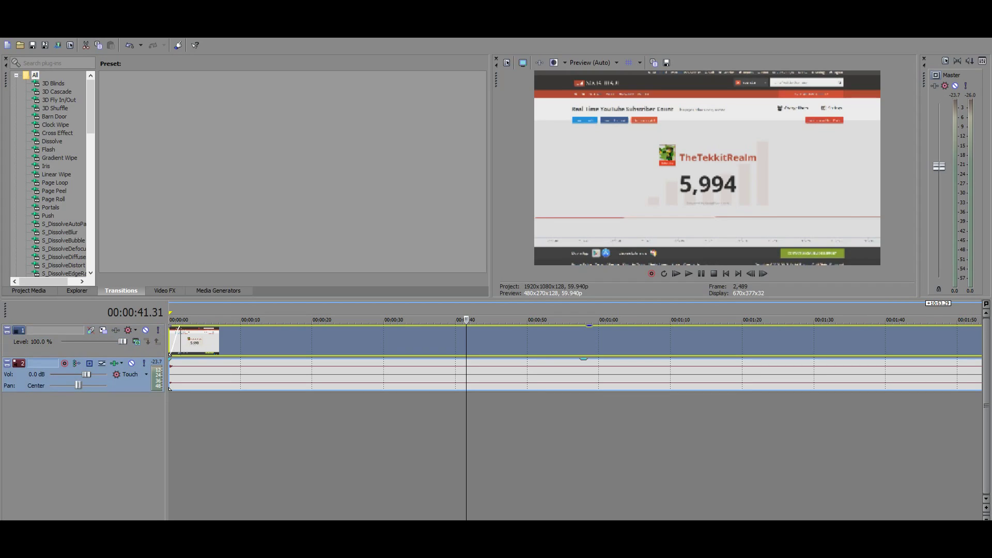
pyautogui.hotkey('ctrl', 'a')
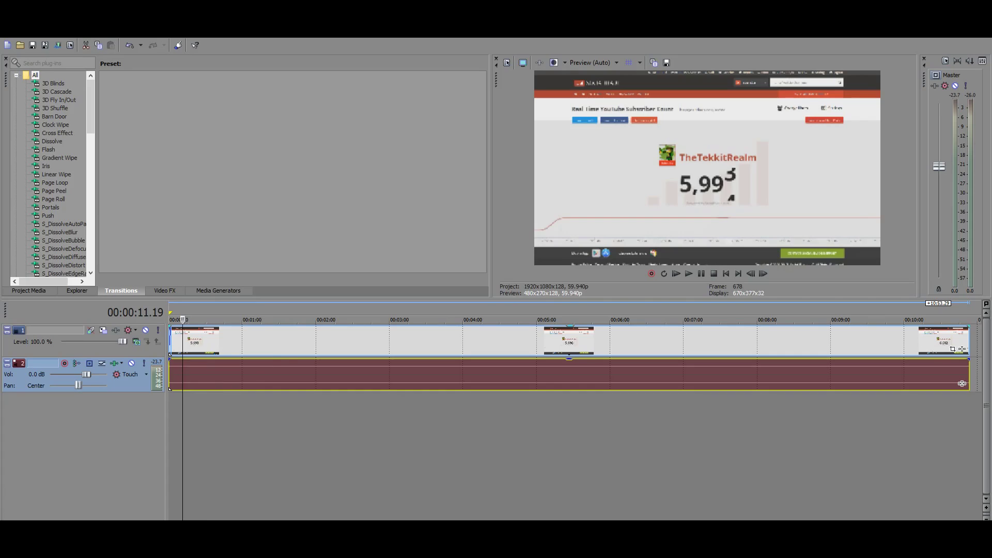
pyautogui.moveTo(183, 320); pyautogui.dragTo(614, 320)
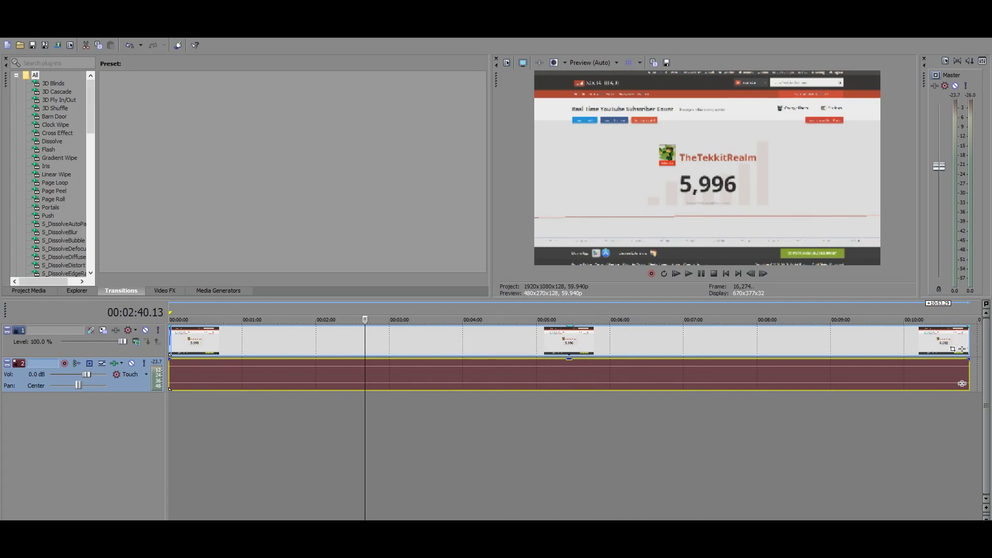
pyautogui.scroll(5, 962, 383)
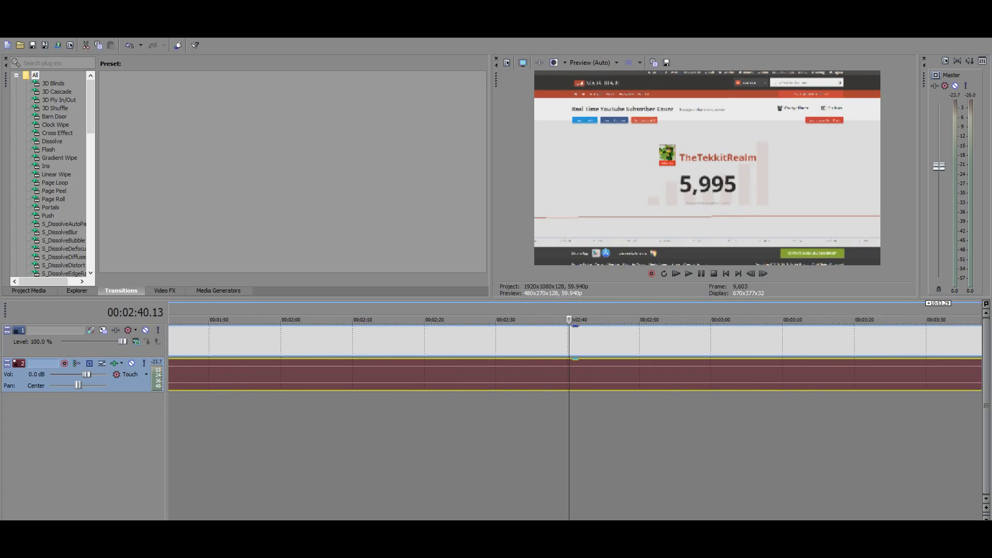
pyautogui.scroll(1, 575, 356)
pyautogui.scroll(-5, 575, 357)
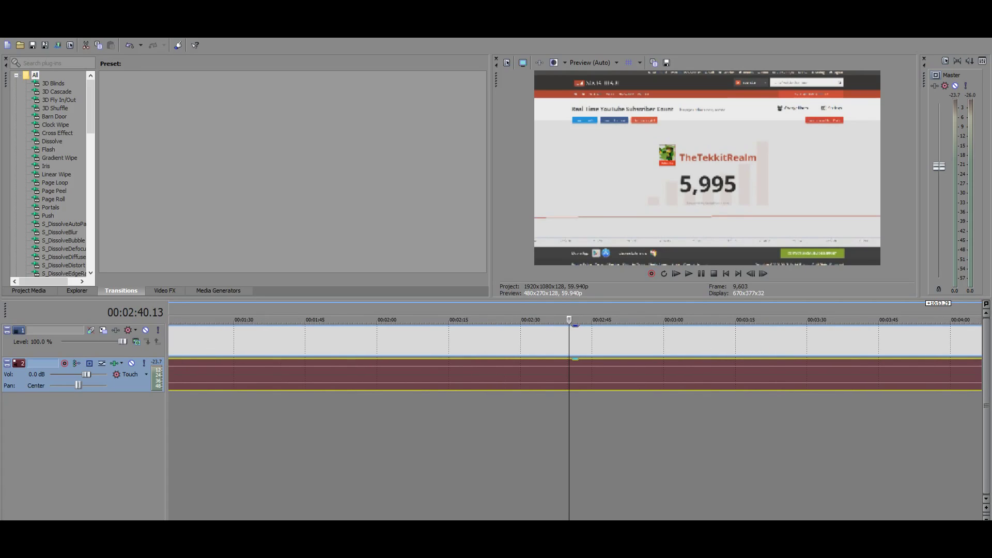
pyautogui.scroll(5, 576, 357)
pyautogui.scroll(3, 575, 413)
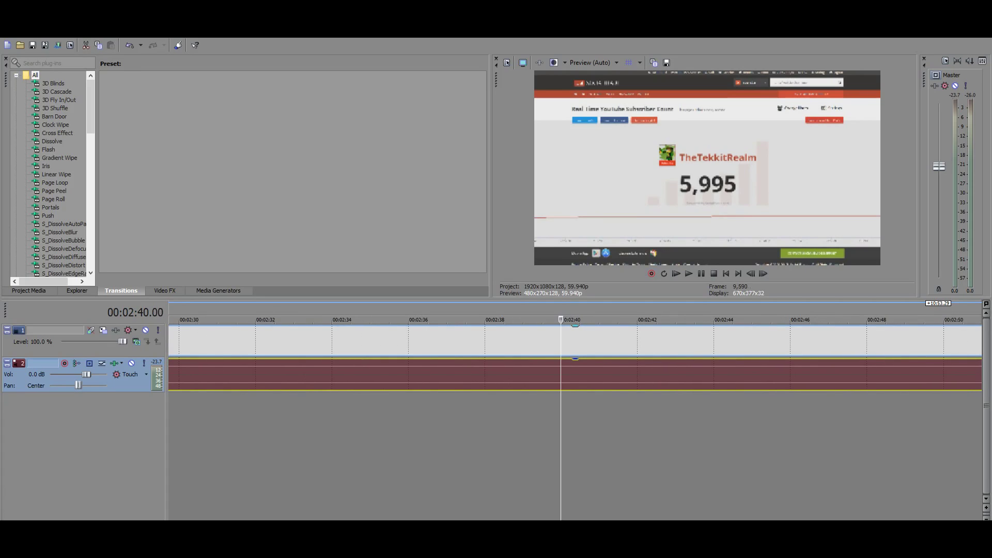
pyautogui.press('s')
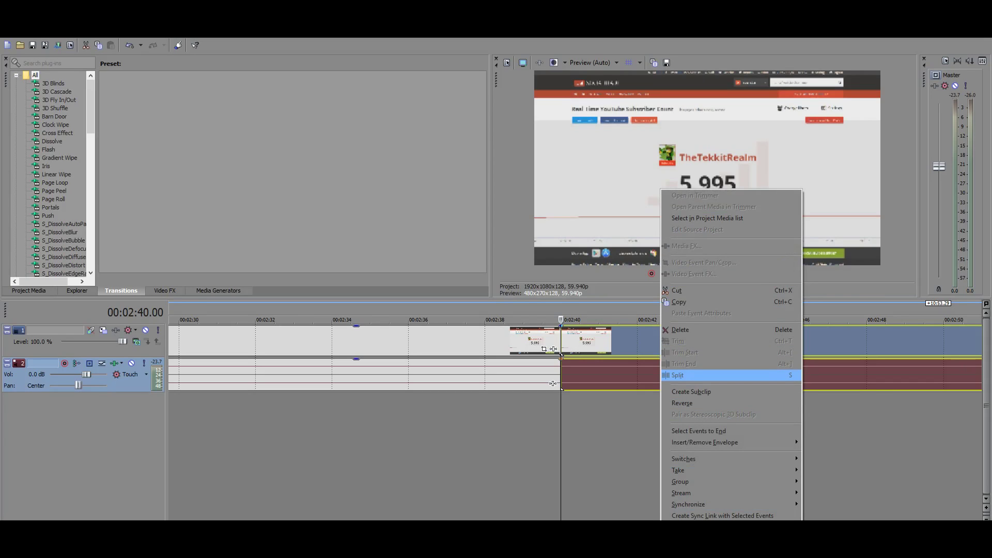
pyautogui.press('Return')
pyautogui.click(639, 341)
pyautogui.rightClick(650, 341)
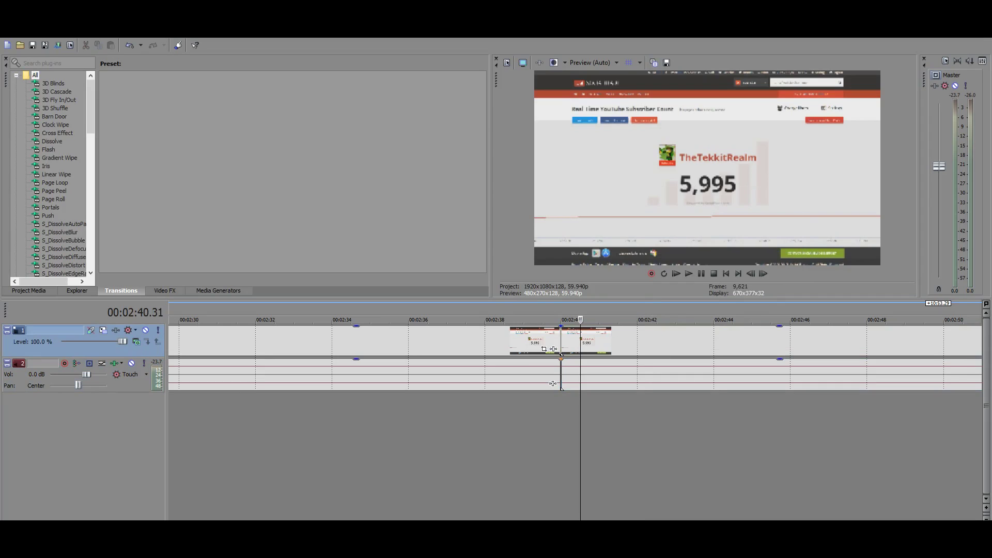
# Select the video part after the cut, and undo the split at 00:02:40.00
pyautogui.moveTo(562, 388)
pyautogui.mouseDown()
pyautogui.moveTo(712, 389)
pyautogui.moveTo(543, 388)
pyautogui.moveTo(594, 388)
pyautogui.moveTo(562, 388)
pyautogui.mouseUp()
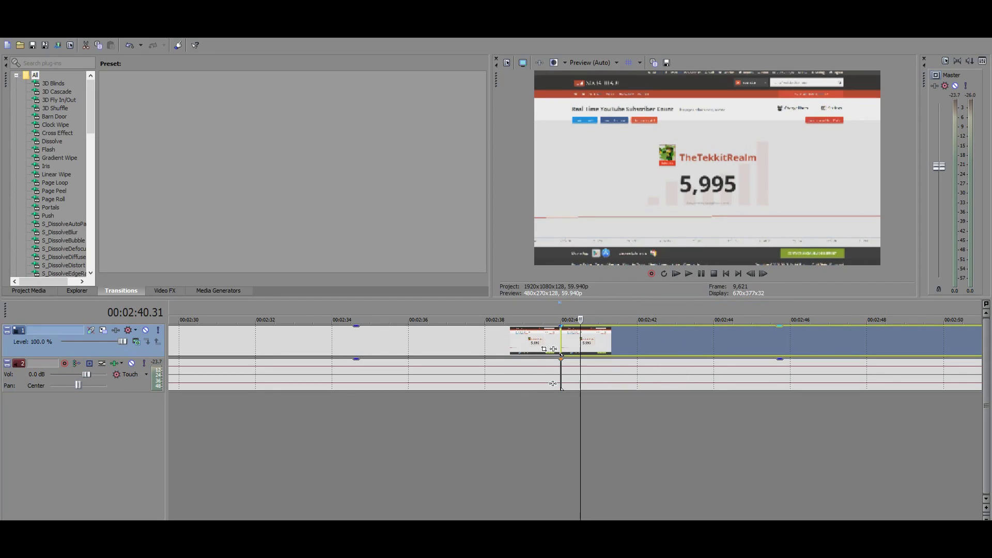
pyautogui.moveTo(562, 388); pyautogui.dragTo(562, 388)
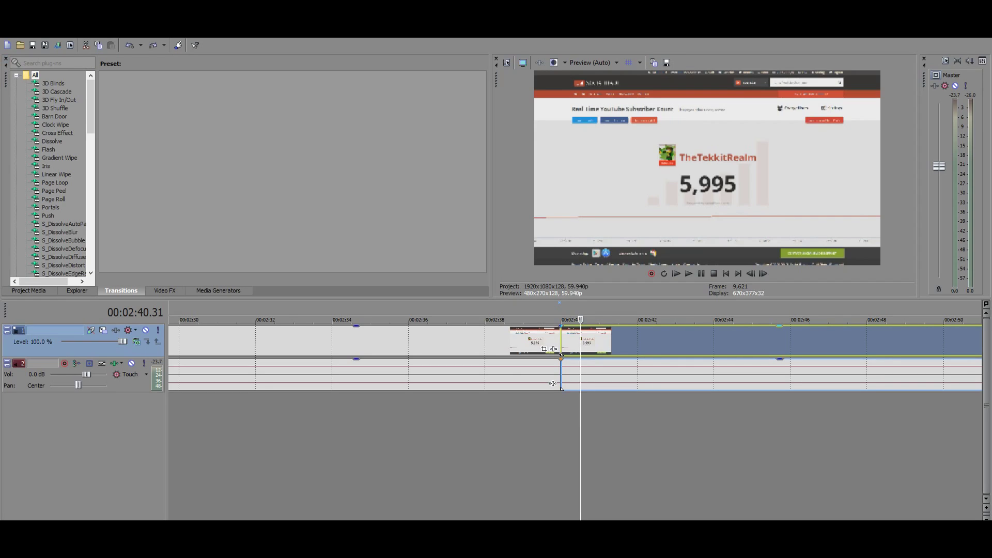
pyautogui.hotkey('ctrl', 'z')
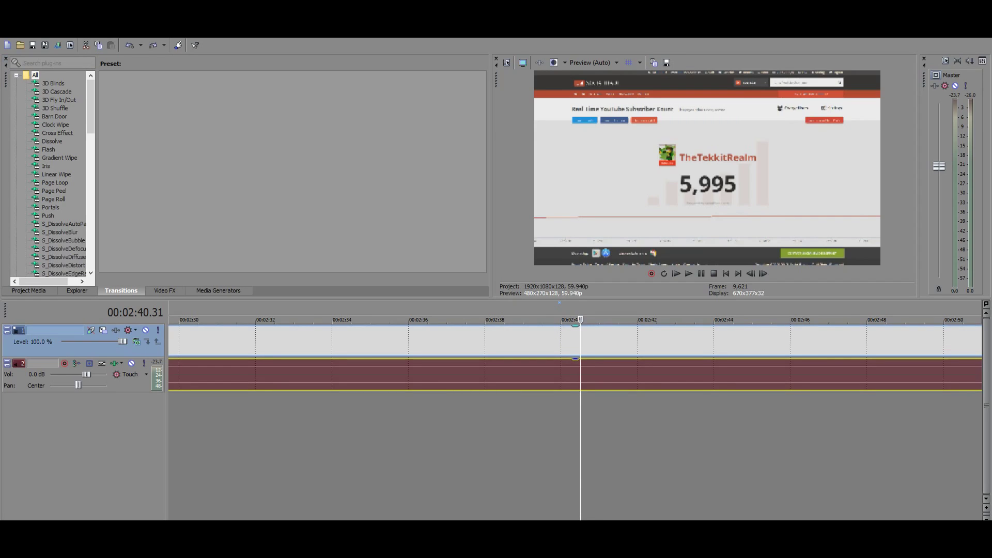
# Add a fade-out of about 00:00:01.02 to the end of the video event
pyautogui.moveTo(580, 320); pyautogui.dragTo(629, 320)
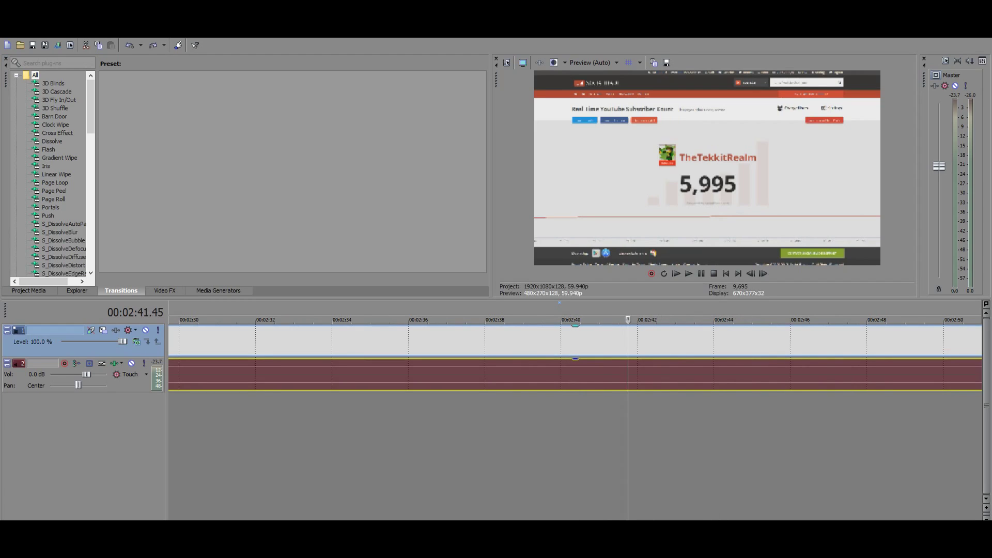
pyautogui.scroll(-5, 628, 341)
pyautogui.click(375, 342)
pyautogui.click(955, 341)
pyautogui.scroll(4, 954, 341)
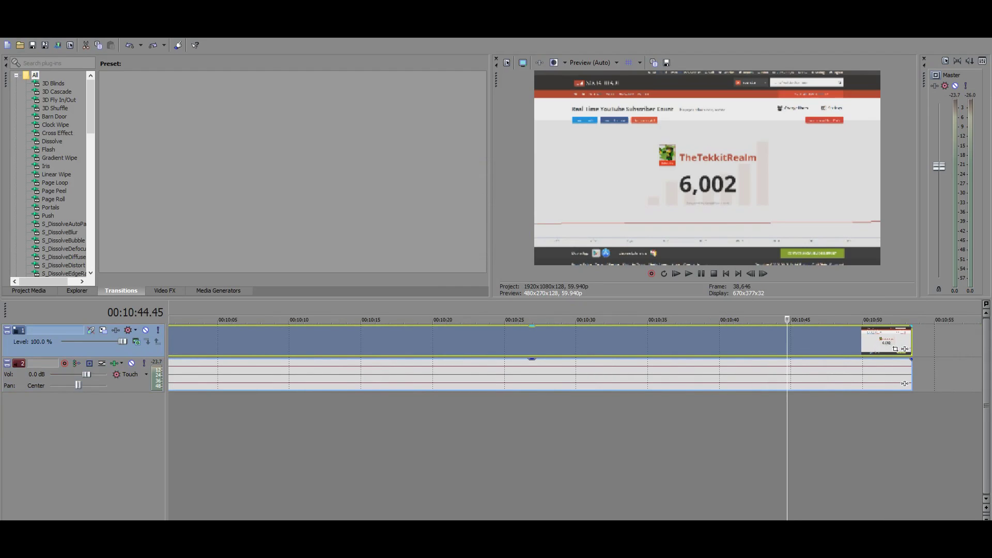
pyautogui.moveTo(904, 349)
pyautogui.mouseDown()
pyautogui.moveTo(205, 349)
pyautogui.moveTo(902, 349)
pyautogui.moveTo(411, 349)
pyautogui.moveTo(890, 349)
pyautogui.mouseUp()
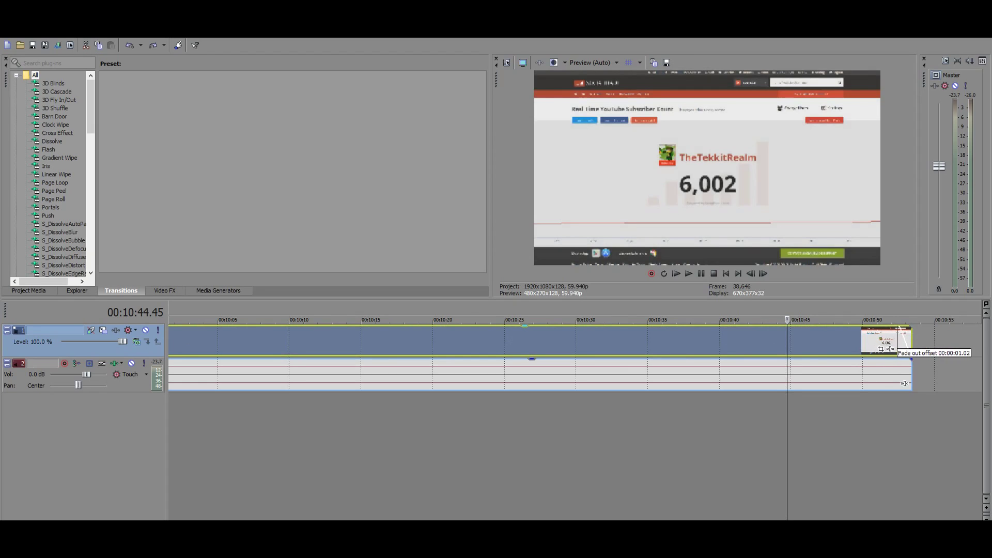
pyautogui.scroll(2, 905, 384)
pyautogui.scroll(-5, 887, 383)
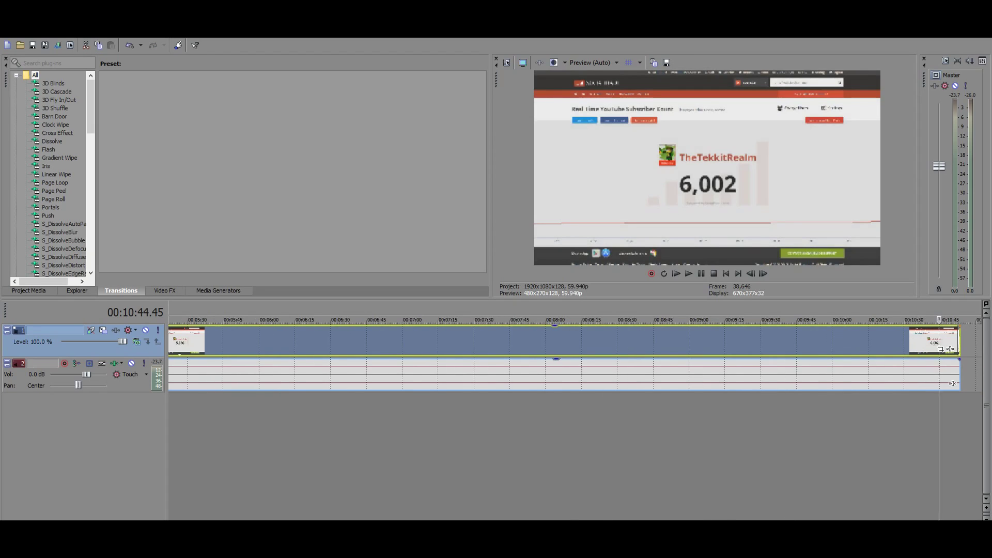
# Move the clip along the timeline by about 5:04.38 and place the cursor at 00:01:46.31 in the empty area before it
pyautogui.click(469, 342)
pyautogui.scroll(-4, 952, 384)
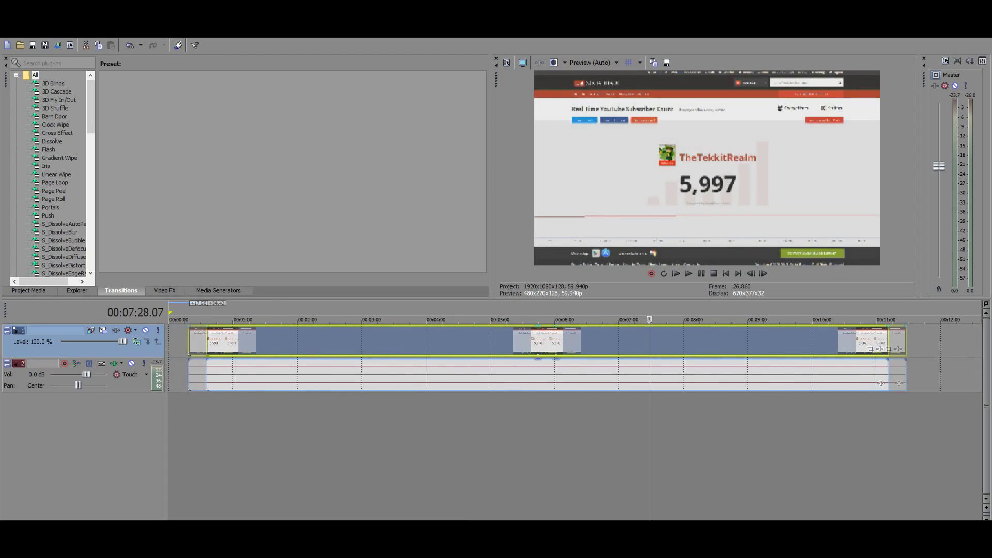
pyautogui.moveTo(507, 341); pyautogui.dragTo(796, 341)
pyautogui.click(283, 341)
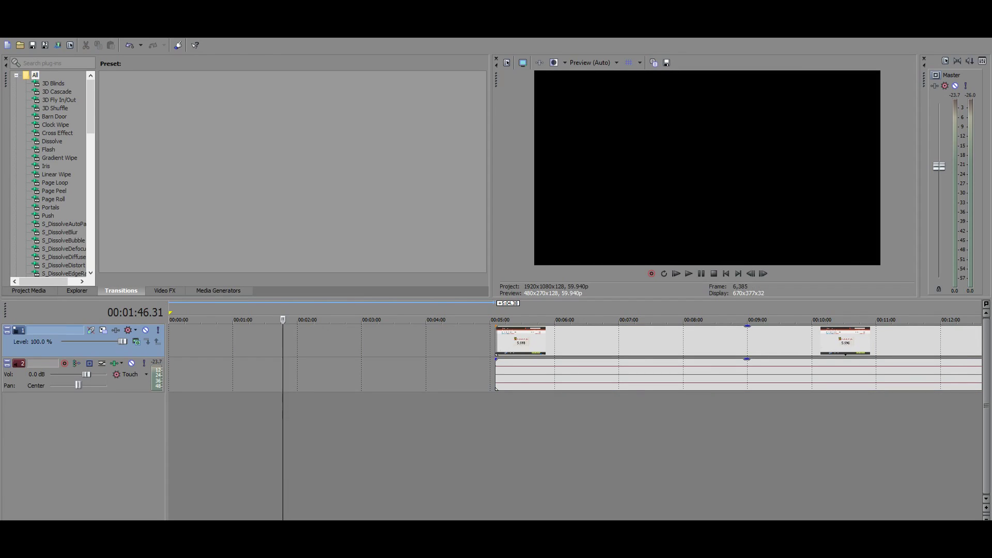
# Select the audio track, the video track and the audio track again to compare their headers
pyautogui.click(129, 385)
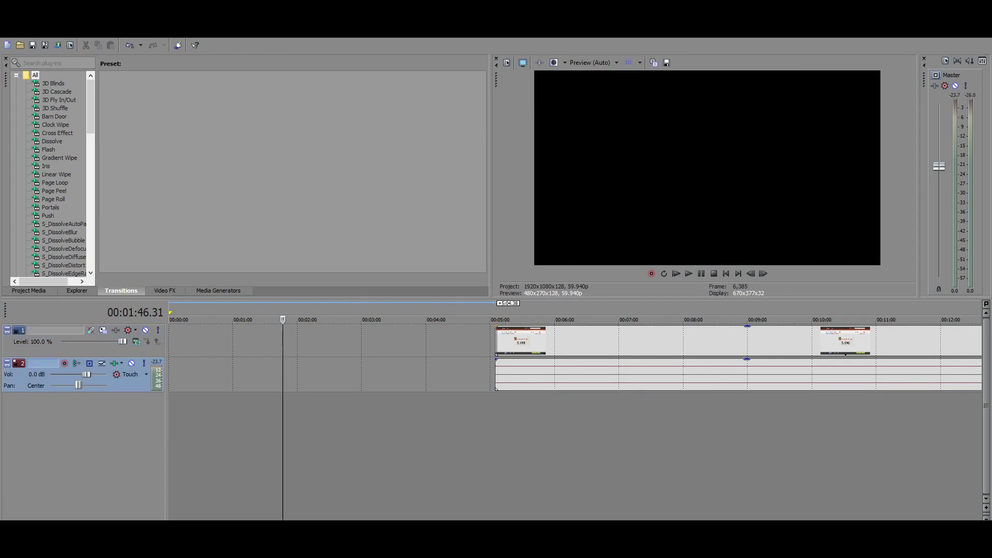
pyautogui.click(93, 351)
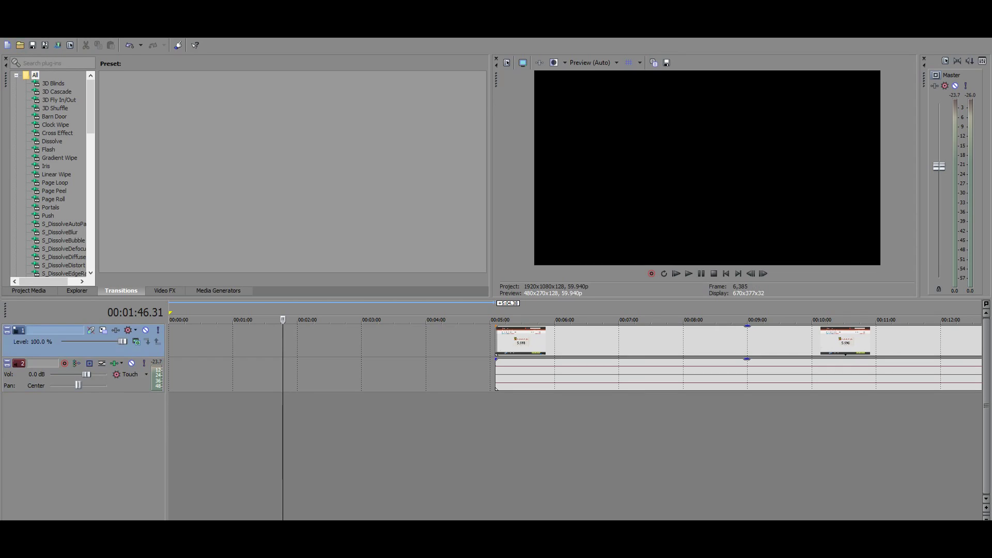
pyautogui.click(124, 386)
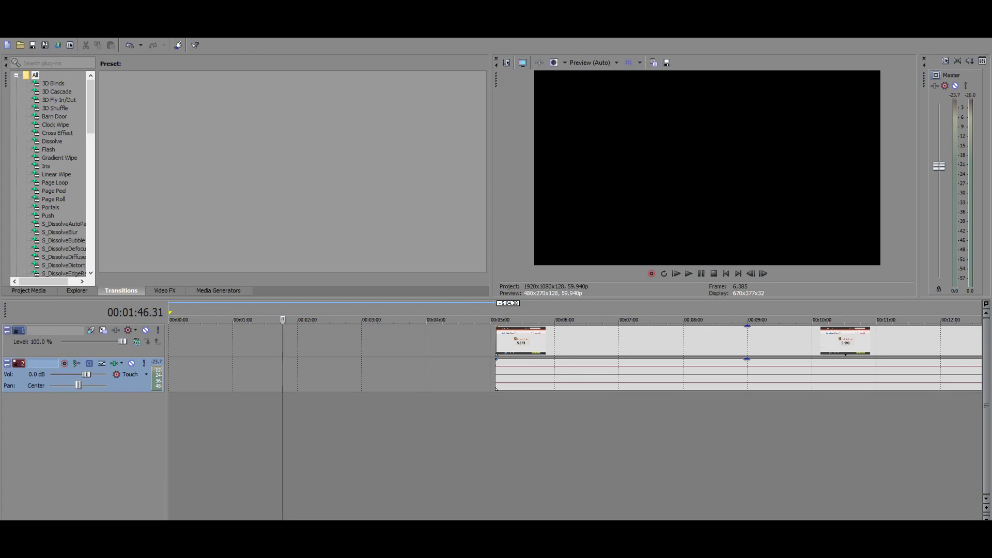
# Move the clip back to the very start of the timeline
pyautogui.scroll(-2, 962, 383)
pyautogui.scroll(4, 575, 414)
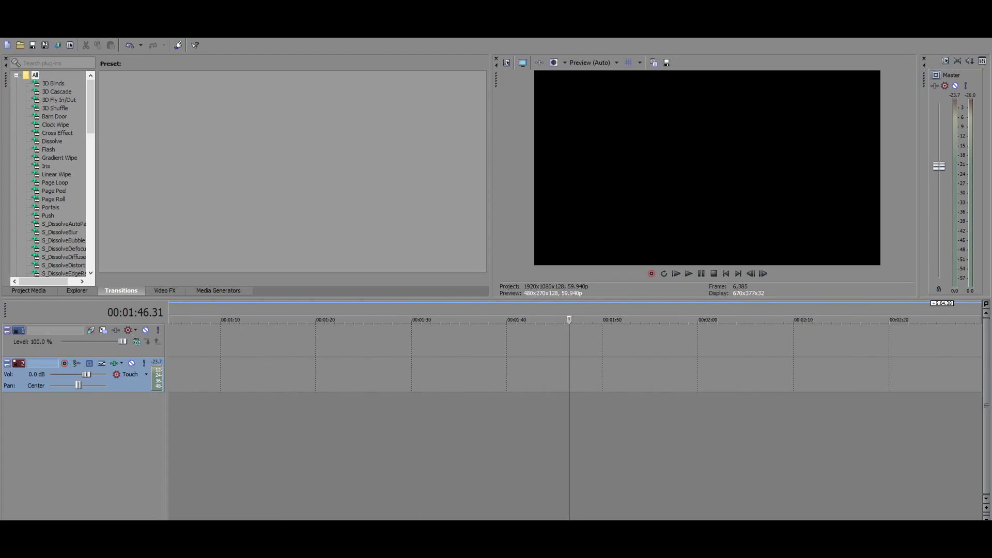
pyautogui.scroll(-4, 575, 414)
pyautogui.moveTo(962, 383); pyautogui.dragTo(707, 384)
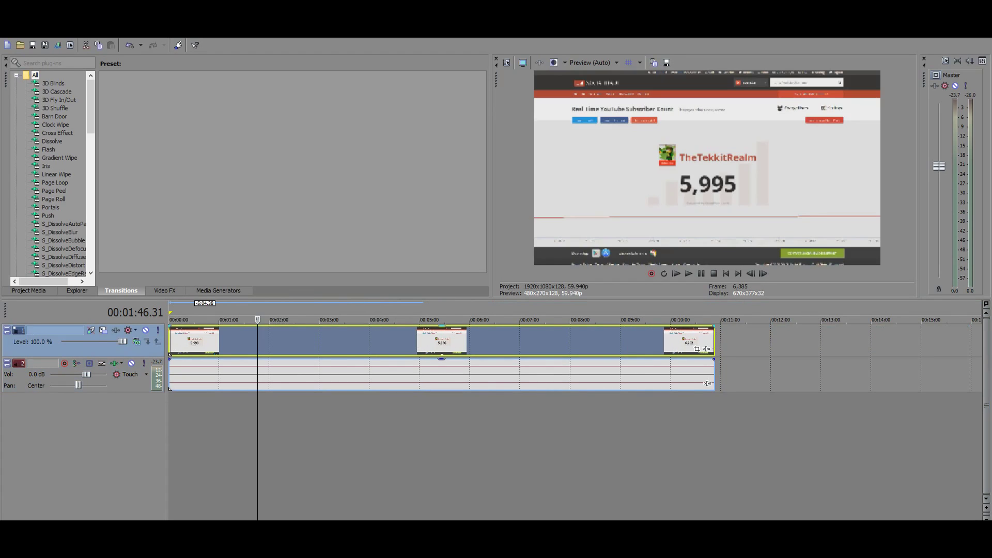
pyautogui.scroll(4, 575, 413)
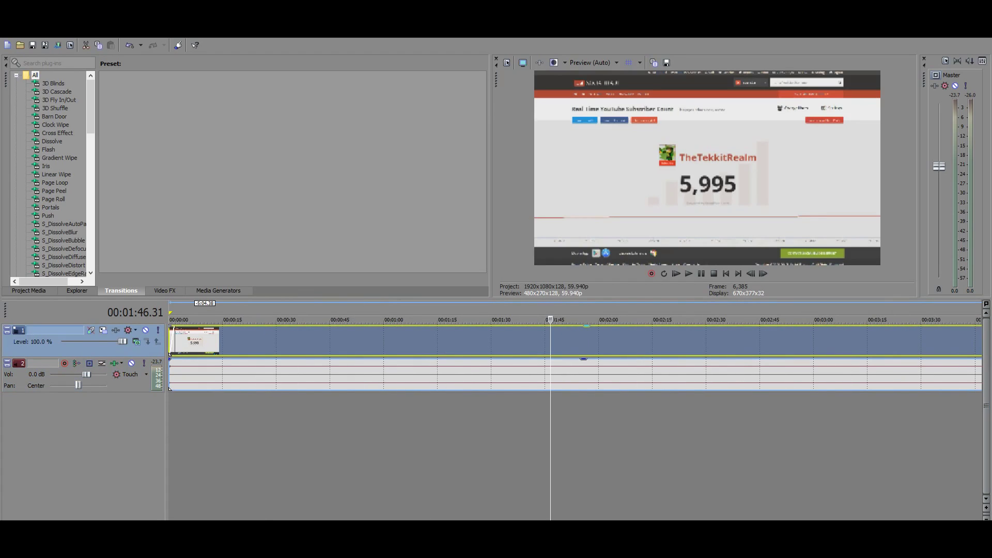
# Show the available video effects with the presets of Add Noise
pyautogui.click(165, 291)
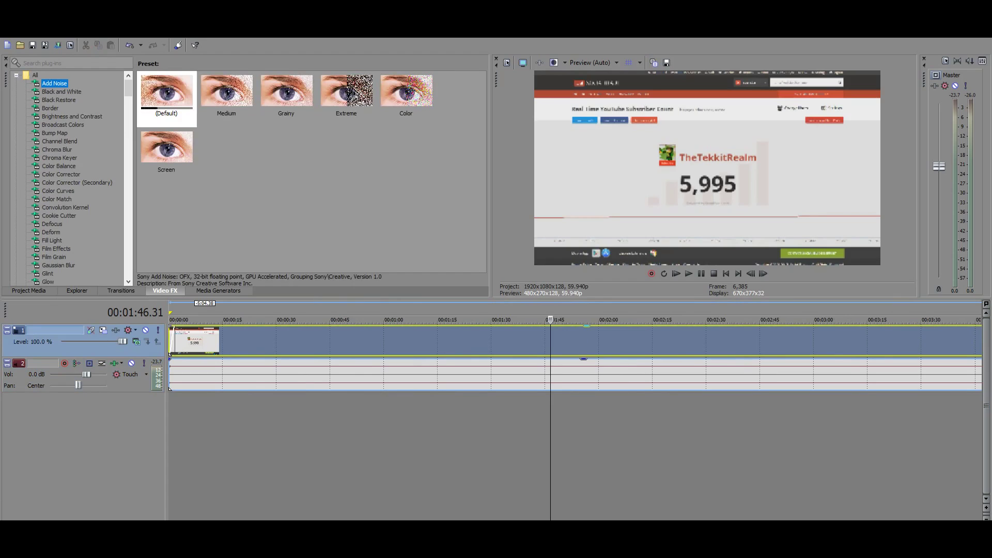
pyautogui.hotkey('alt', '9')
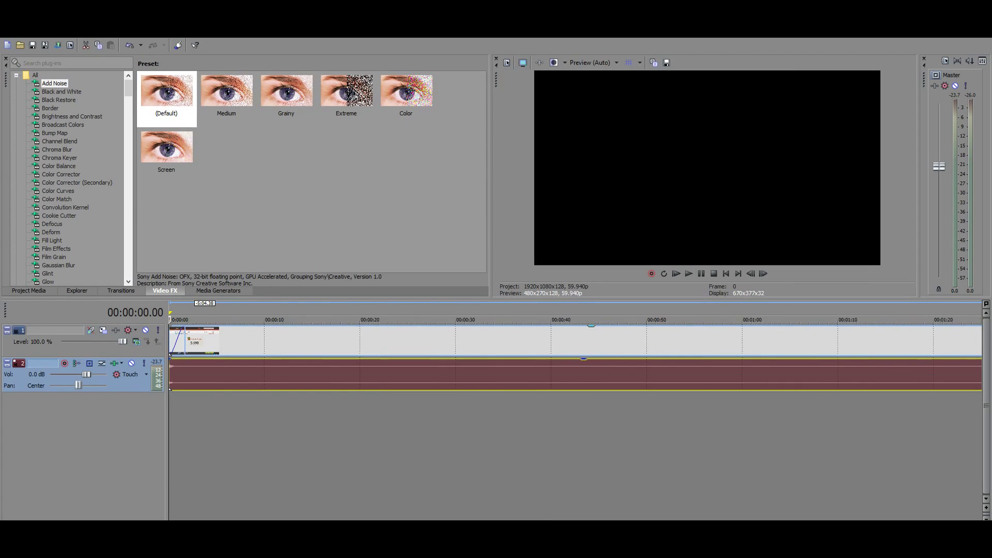
# Split the clip at 00:00:07.32 and overlap the second part onto the first to create a 0:15 crossfade
pyautogui.scroll(1, 229, 333)
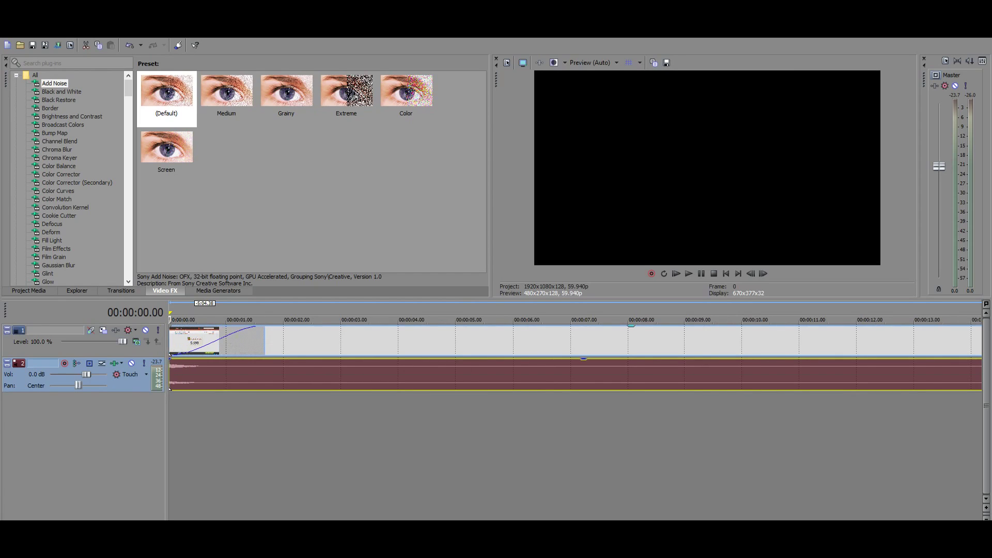
pyautogui.click(601, 341)
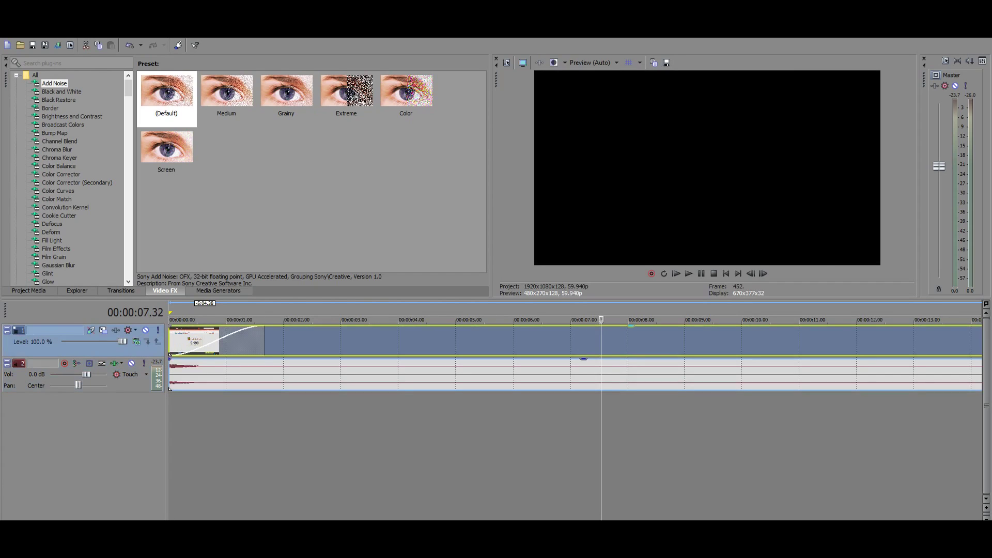
pyautogui.press('s')
pyautogui.moveTo(641, 341)
pyautogui.mouseDown()
pyautogui.moveTo(650, 342)
pyautogui.moveTo(627, 341)
pyautogui.mouseUp()
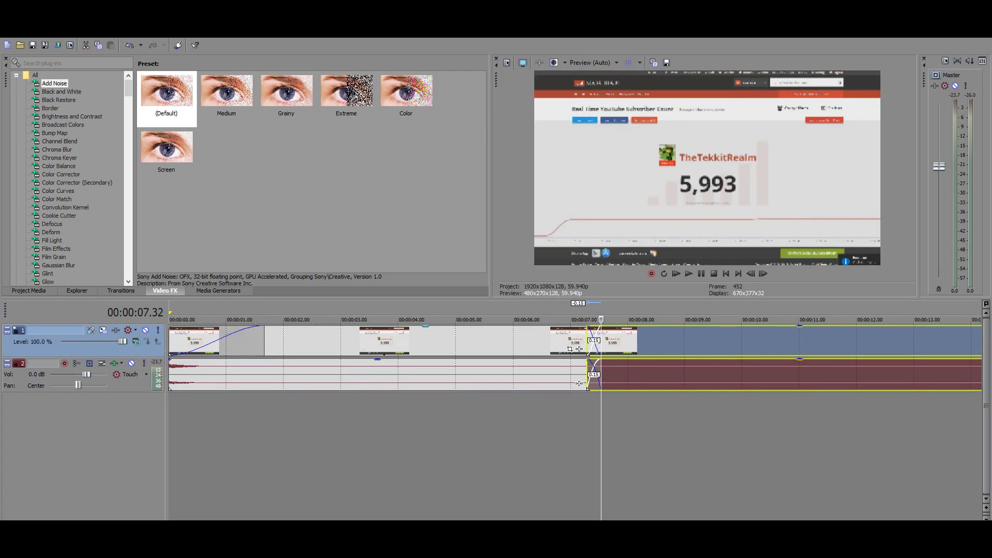
# Select the first video part at 00:00:01.09, and examine the Brightness and Contrast presets and the rest of the effects list
pyautogui.click(191, 341)
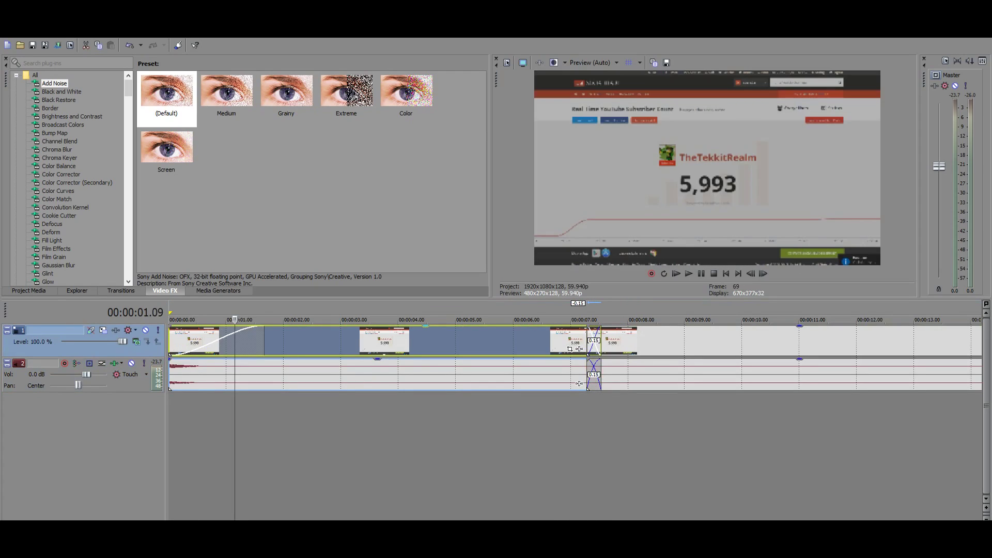
pyautogui.click(72, 116)
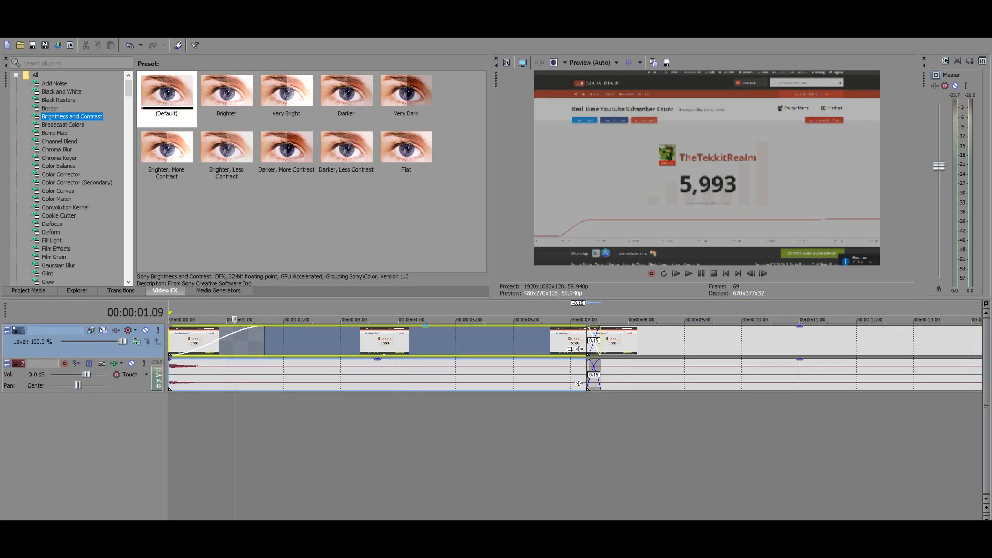
pyautogui.scroll(-7, 72, 116)
pyautogui.scroll(4, 579, 383)
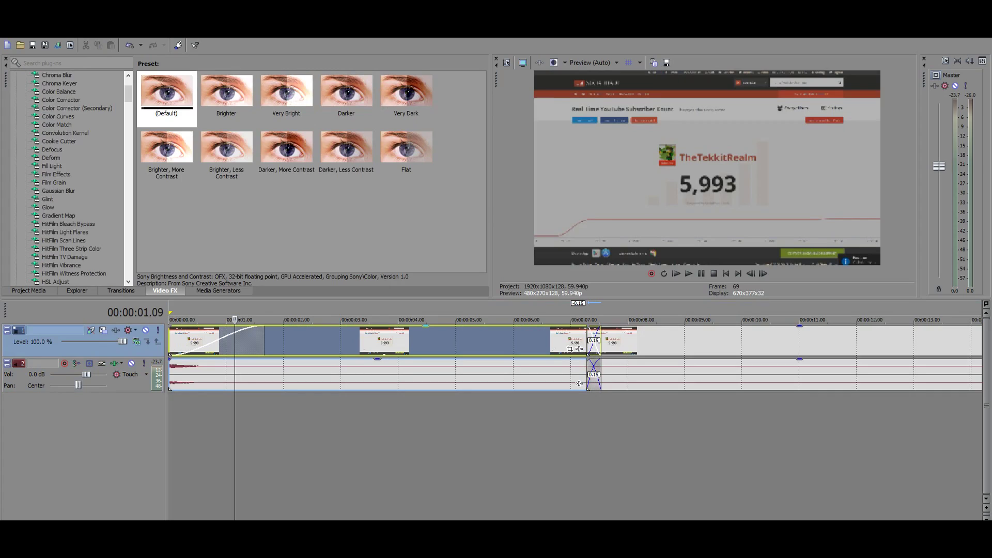
pyautogui.scroll(3, 580, 383)
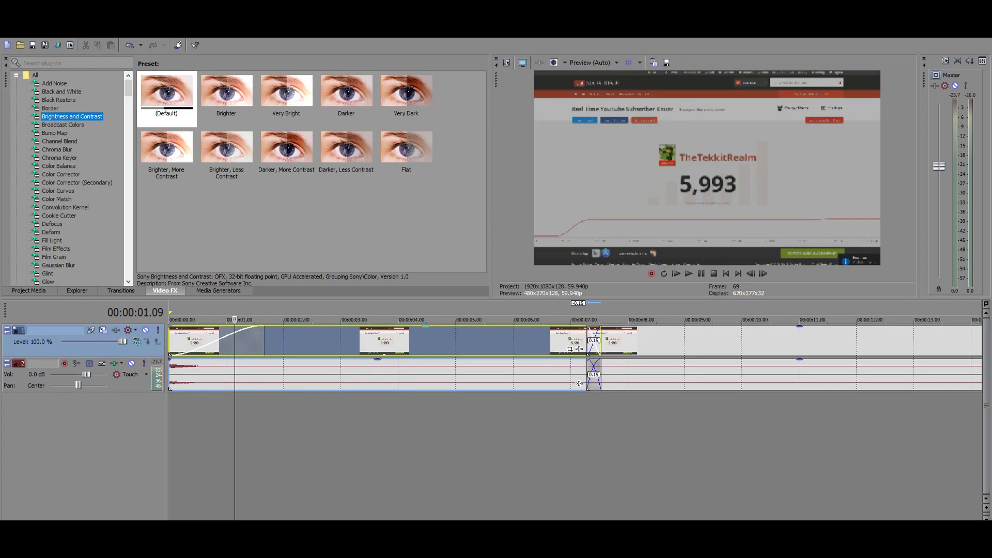
# Show the Linear Wipe transition presets and select the (Default) one
pyautogui.hotkey('alt', '7')
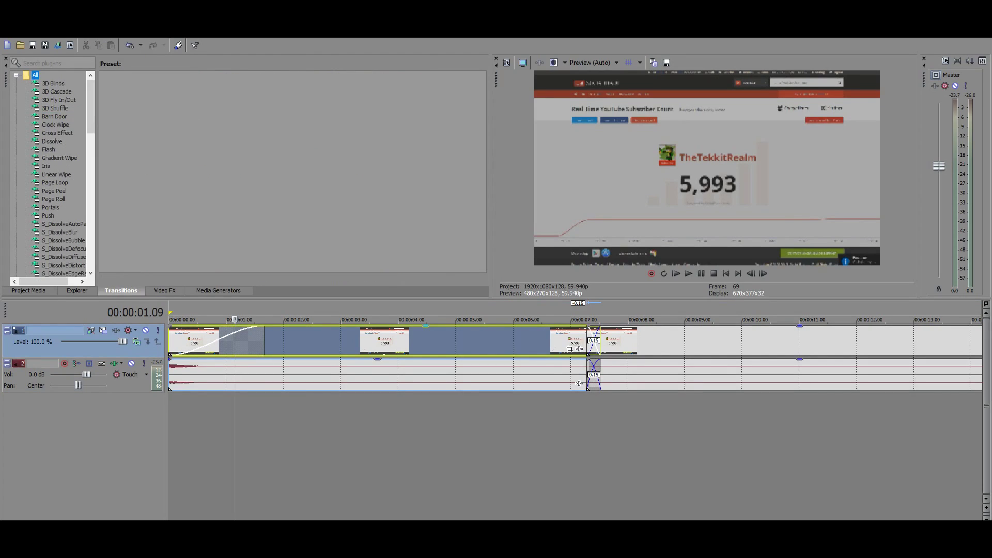
pyautogui.click(56, 175)
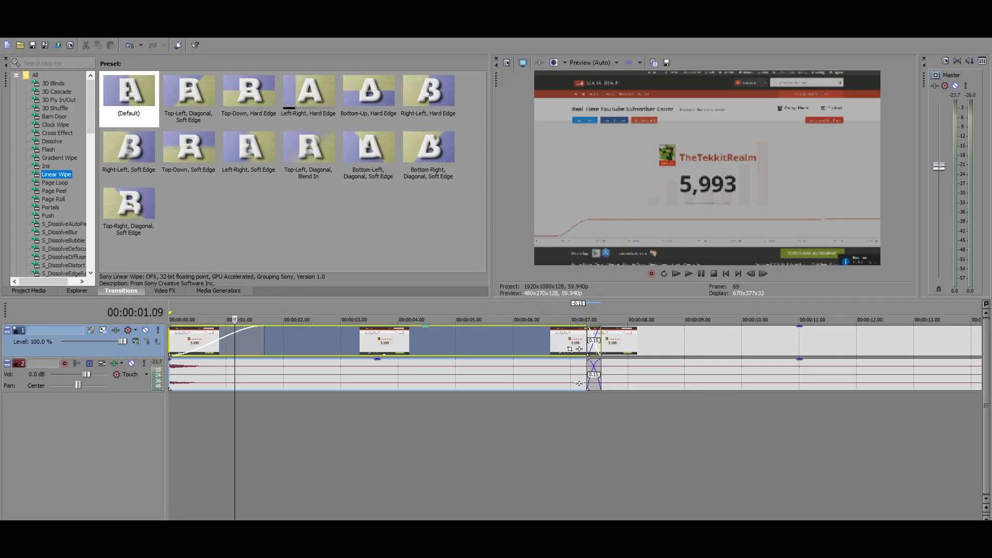
pyautogui.click(129, 93)
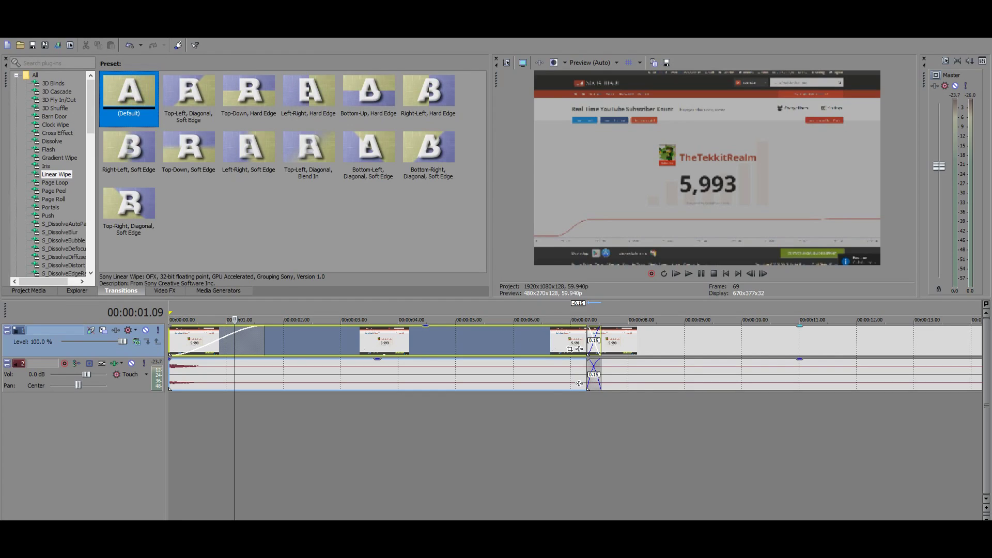
# Apply the (Default) Linear Wipe transition to the crossfade between the two video parts and place the playhead at 00:00:07.30
pyautogui.moveTo(129, 93); pyautogui.dragTo(594, 342)
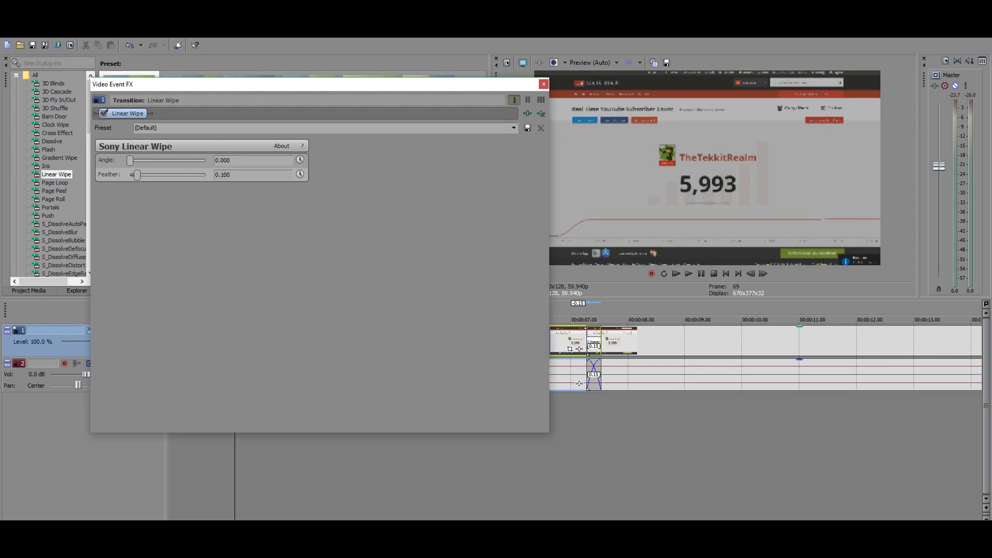
pyautogui.click(588, 386)
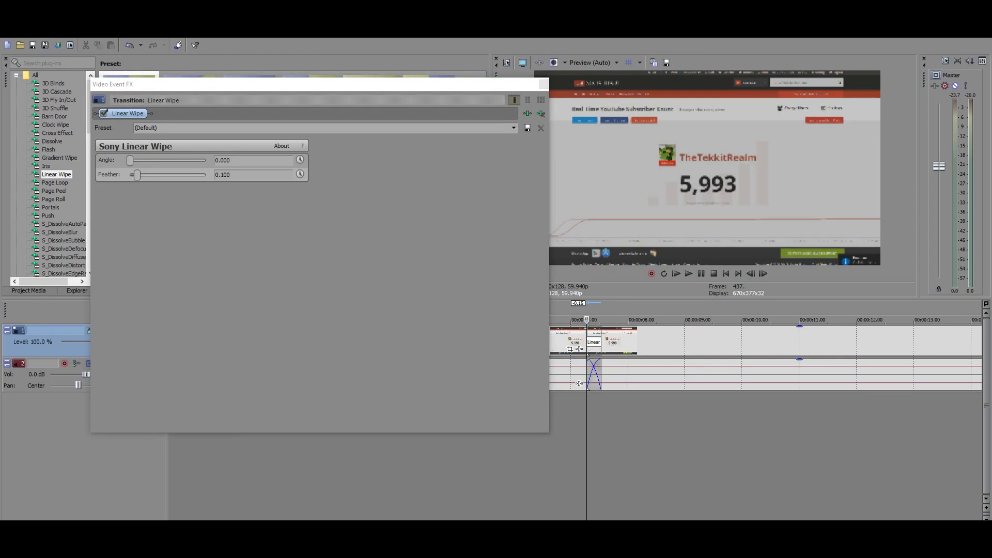
pyautogui.moveTo(434, 88); pyautogui.dragTo(476, 94)
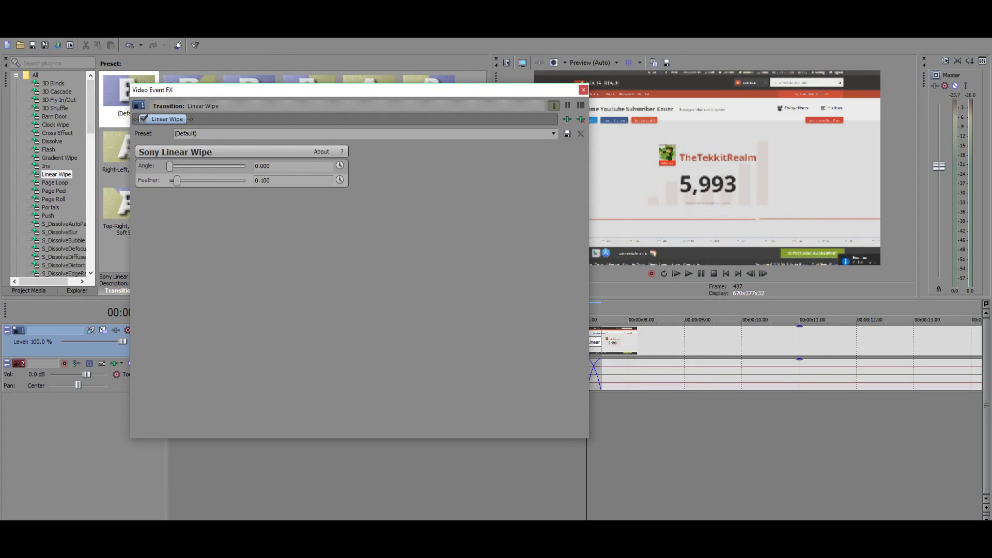
pyautogui.scroll(3, 602, 408)
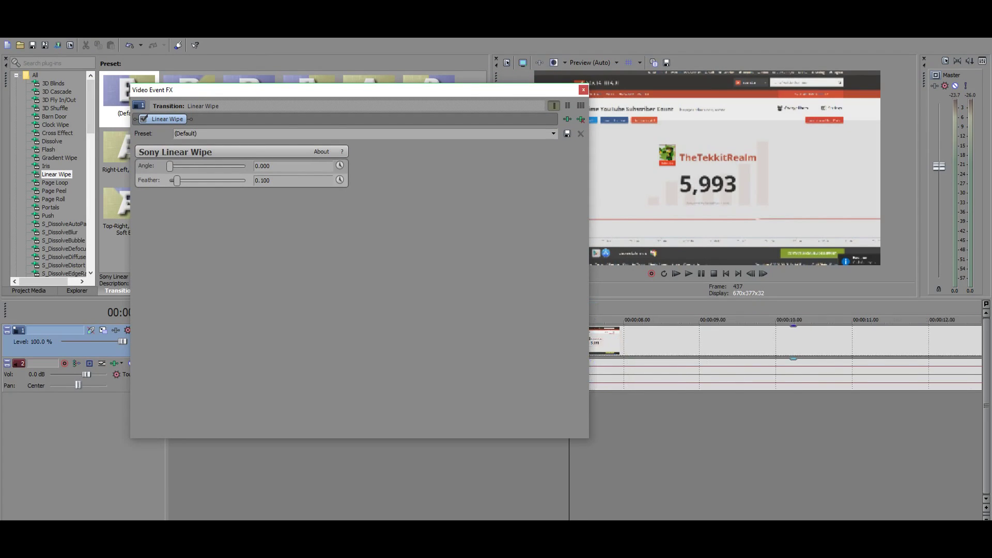
pyautogui.click(602, 408)
pyautogui.scroll(-3, 603, 372)
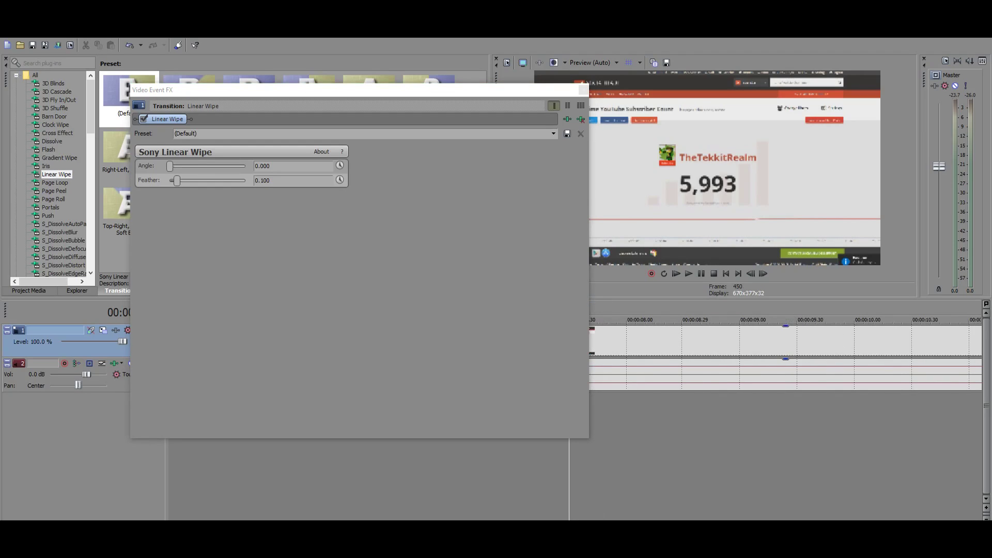
# Set the Linear Wipe transition's feather to 0.116 and close its settings
pyautogui.click(177, 180)
pyautogui.moveTo(187, 180); pyautogui.dragTo(174, 180)
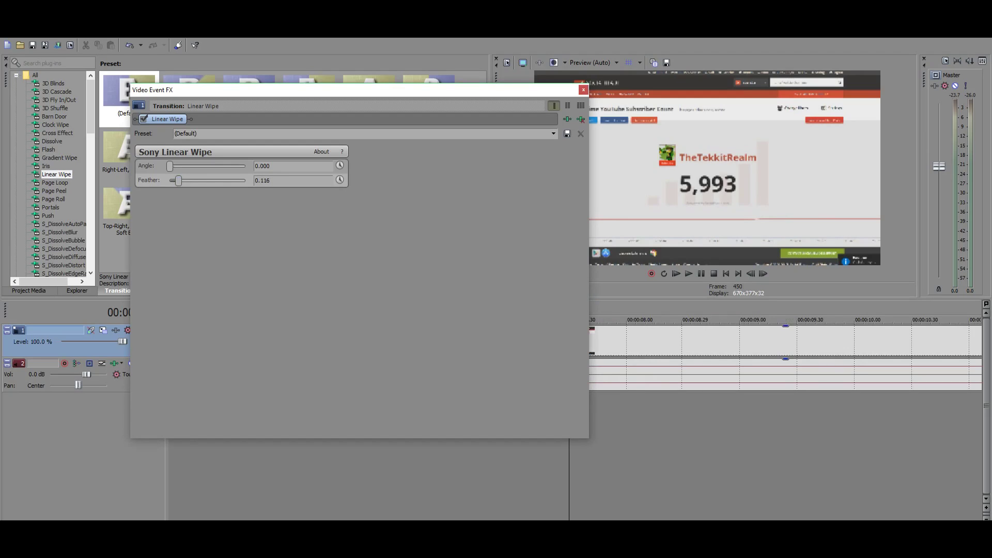
pyautogui.scroll(2, 786, 354)
pyautogui.click(584, 90)
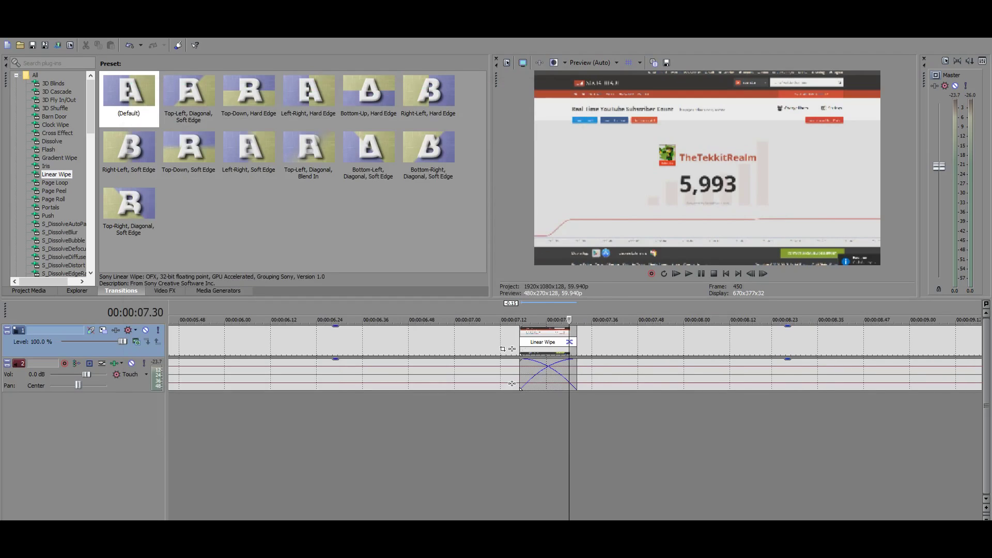
# Move the second video part further over the first to make the crossfade 0:23 long
pyautogui.click(497, 424)
pyautogui.moveTo(589, 345); pyautogui.dragTo(559, 345)
pyautogui.click(650, 345)
# Add the Sony Brightness and Contrast effect to the second video part and set its contrast to 1.000
pyautogui.scroll(-8, 649, 345)
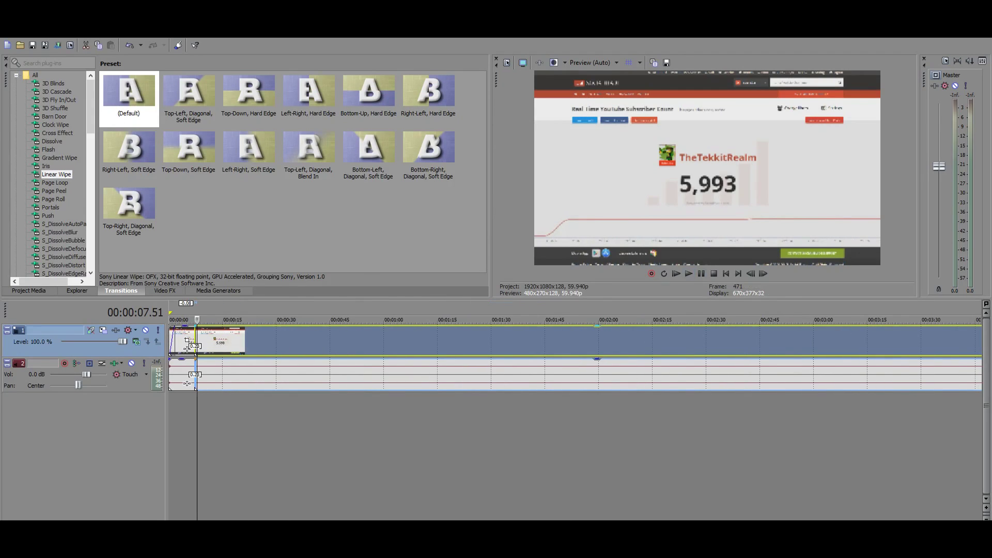
pyautogui.scroll(-4, 439, 384)
pyautogui.click(700, 342)
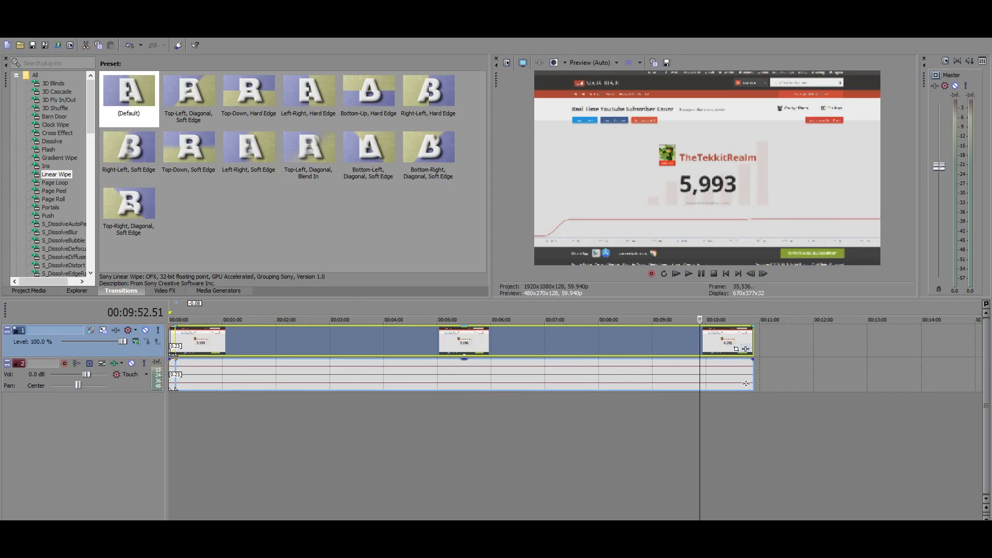
pyautogui.click(746, 349)
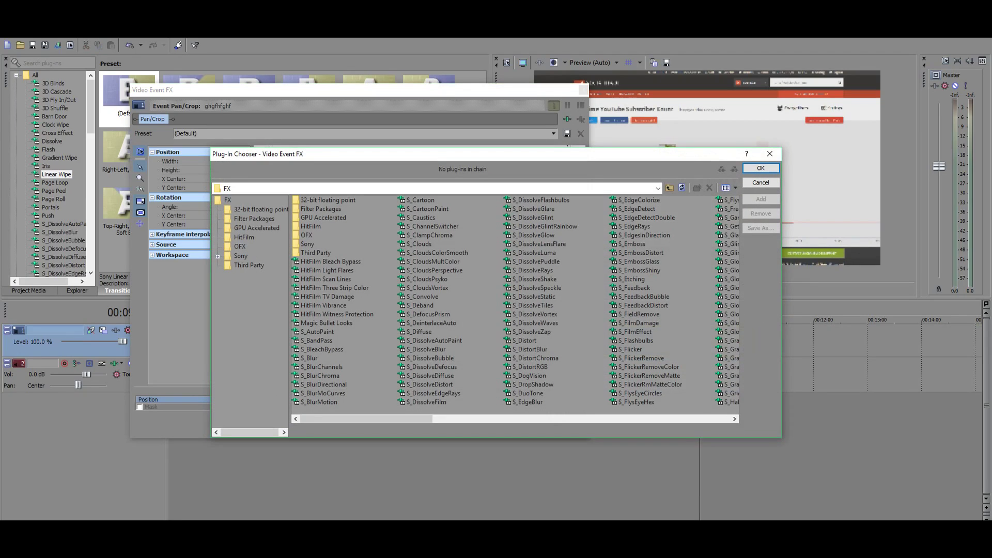
pyautogui.moveTo(366, 419); pyautogui.dragTo(664, 419)
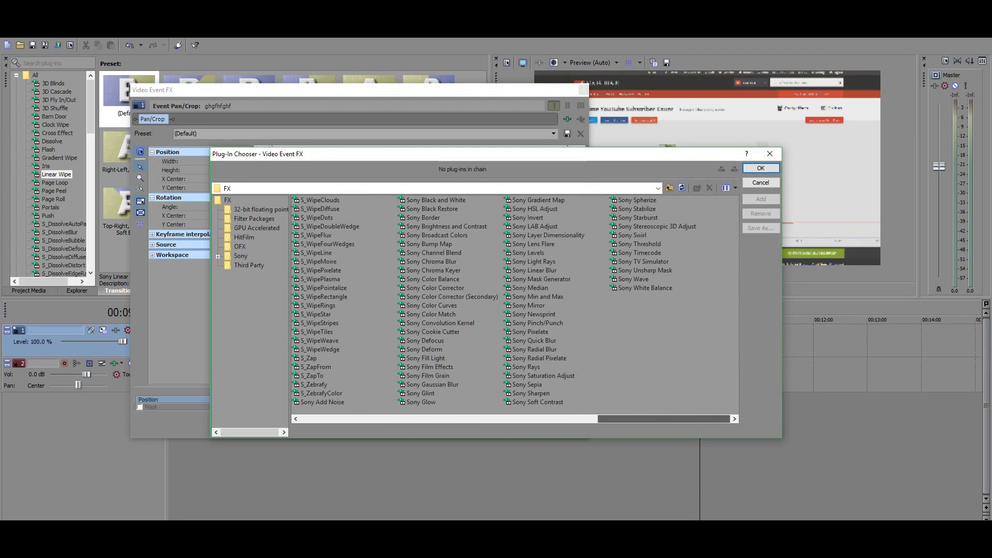
pyautogui.click(446, 226)
pyautogui.click(761, 199)
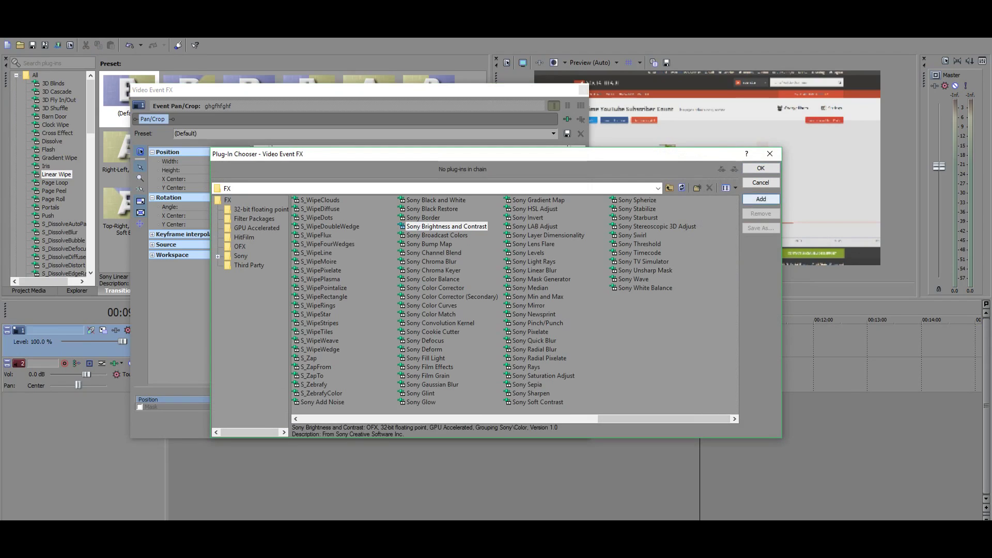
pyautogui.click(761, 199)
pyautogui.click(760, 168)
pyautogui.moveTo(227, 179); pyautogui.dragTo(265, 179)
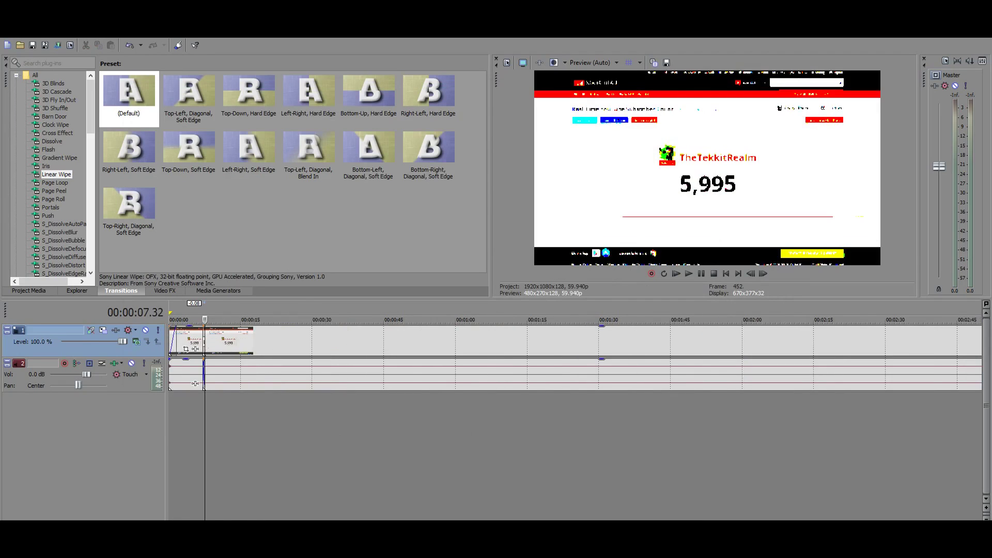
# Preview the Linear Wipe transition by playing and scrubbing from 00:00:07.06 through the crossfade into the second video part
pyautogui.scroll(10, 196, 383)
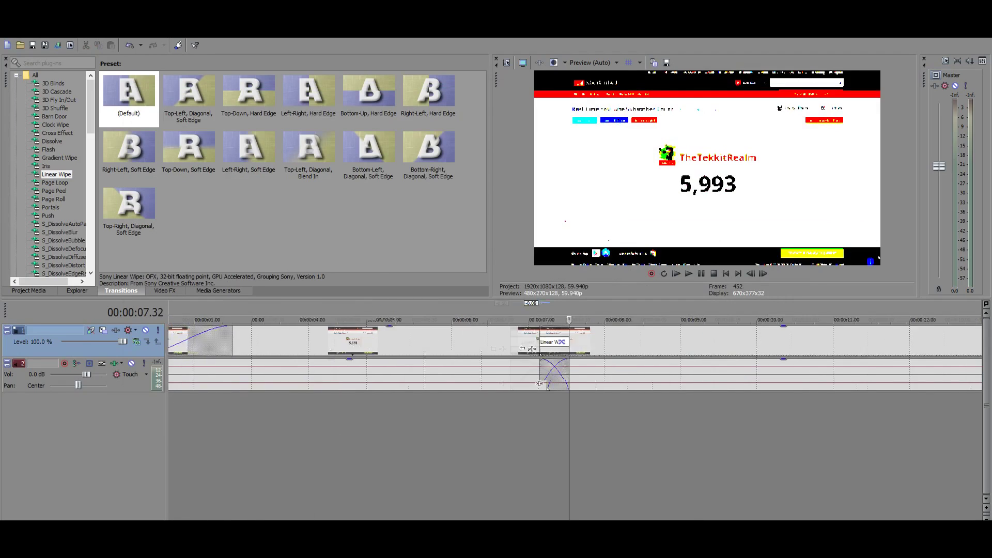
pyautogui.click(503, 384)
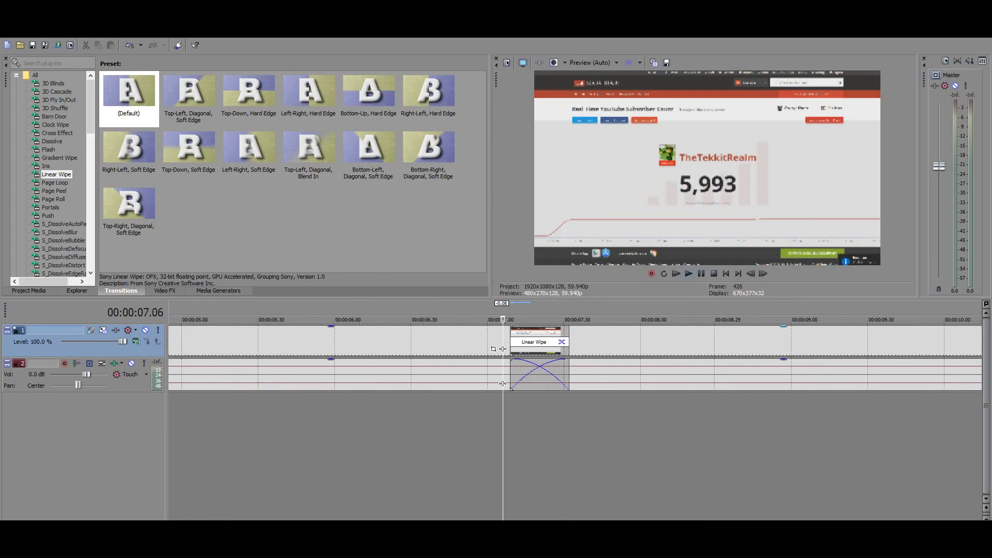
pyautogui.press('space')
pyautogui.click(524, 320)
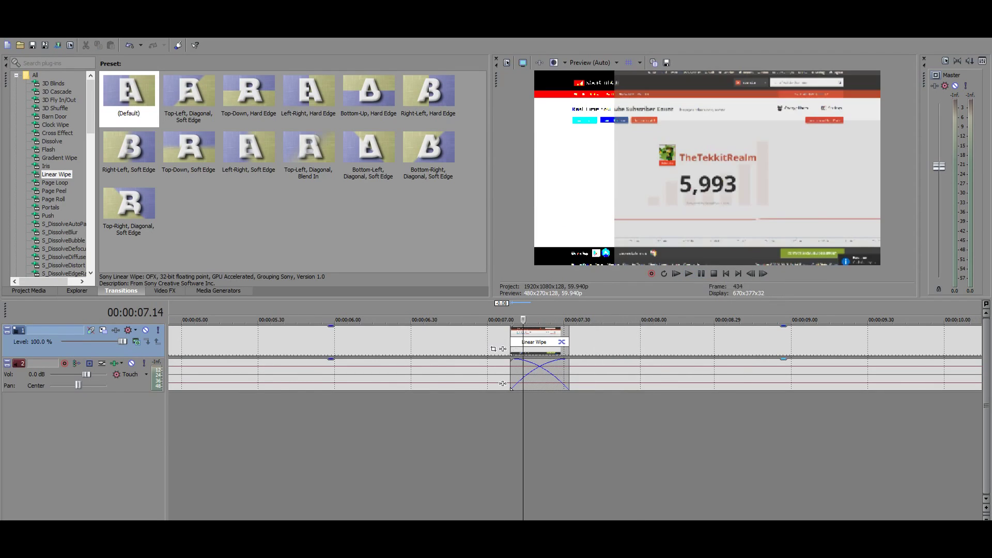
pyautogui.scroll(1, 524, 342)
pyautogui.moveTo(574, 320); pyautogui.dragTo(797, 320)
pyautogui.scroll(-4, 798, 341)
pyautogui.scroll(-6, 298, 384)
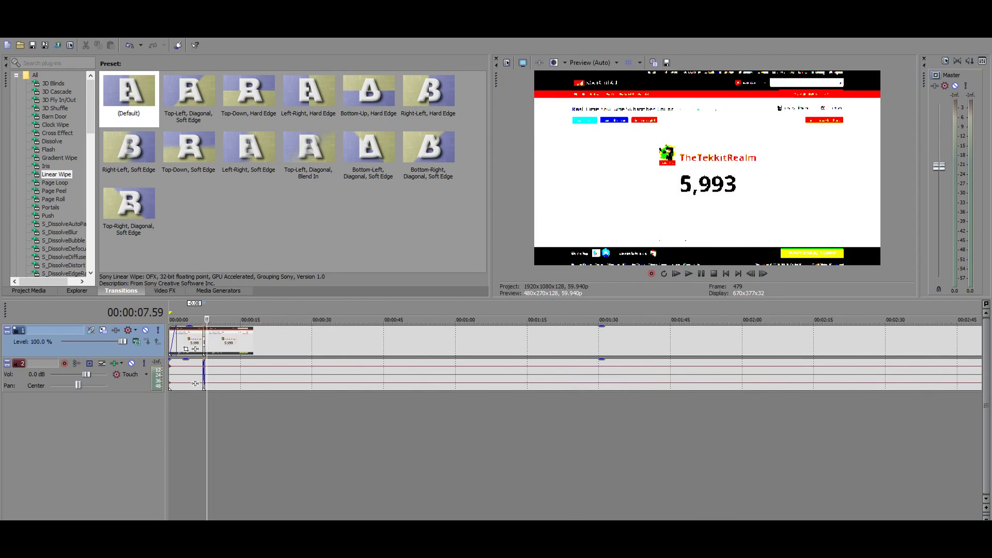
# Place the playhead at 00:10:25.52 and open the video event effects of the second video part
pyautogui.click(917, 383)
pyautogui.scroll(5, 757, 384)
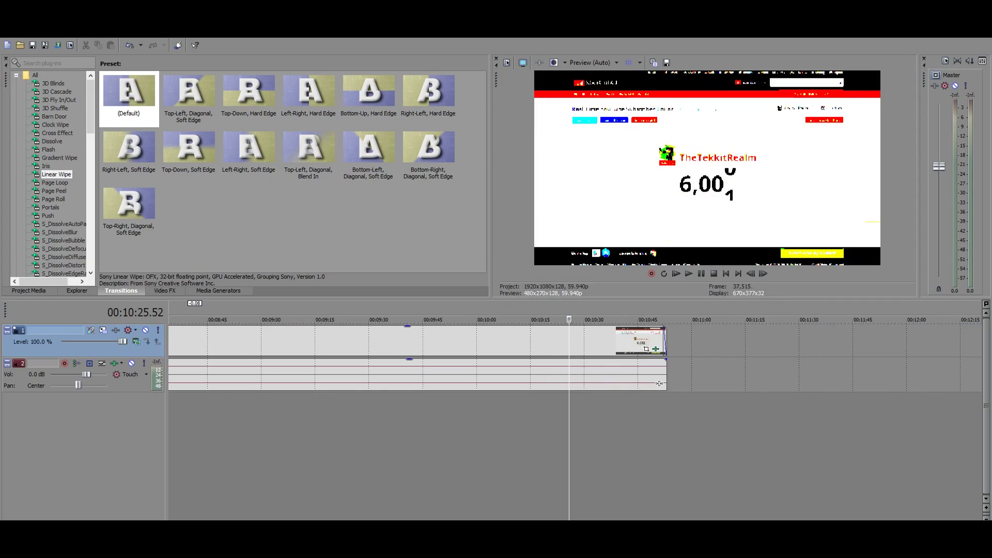
pyautogui.scroll(2, 822, 383)
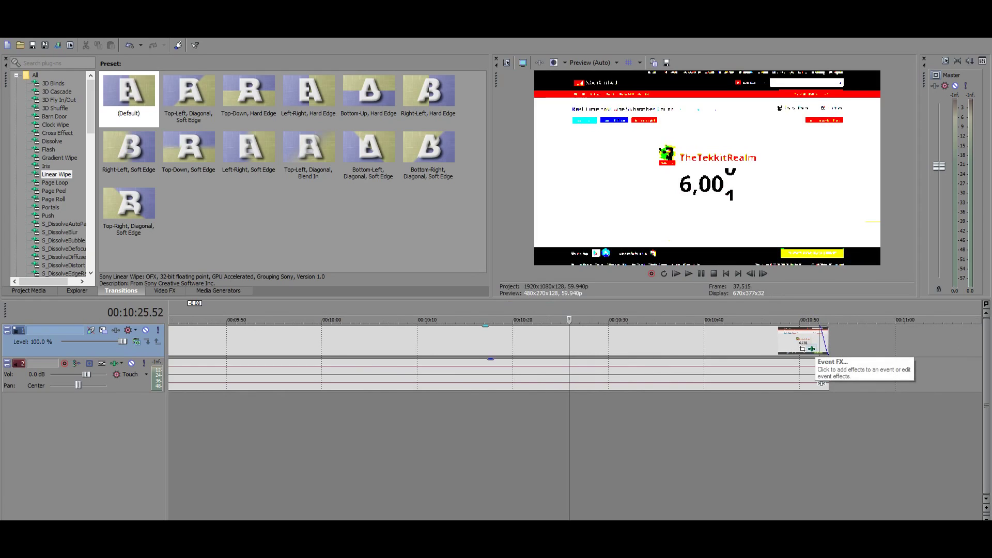
pyautogui.rightClick(825, 341)
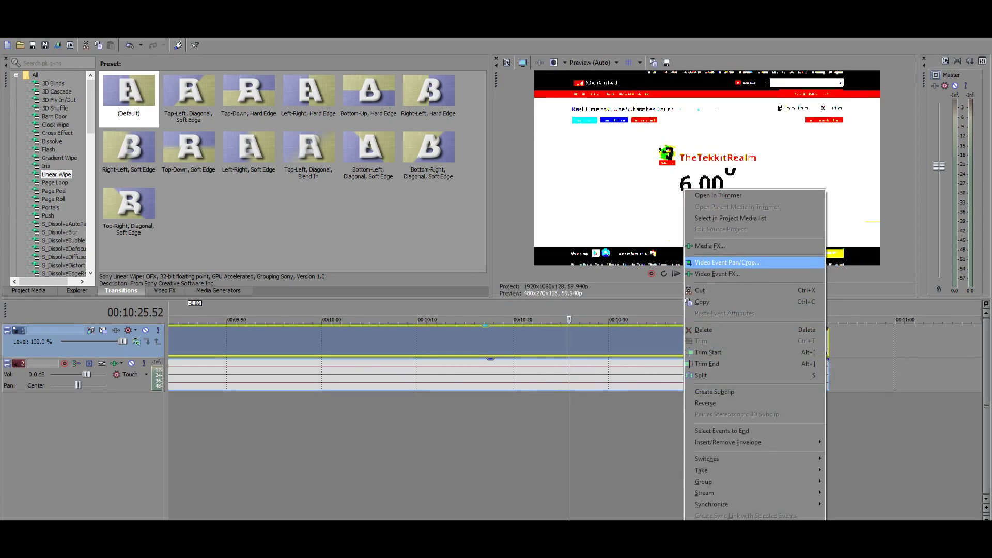
pyautogui.press('Down')
pyautogui.press('Return')
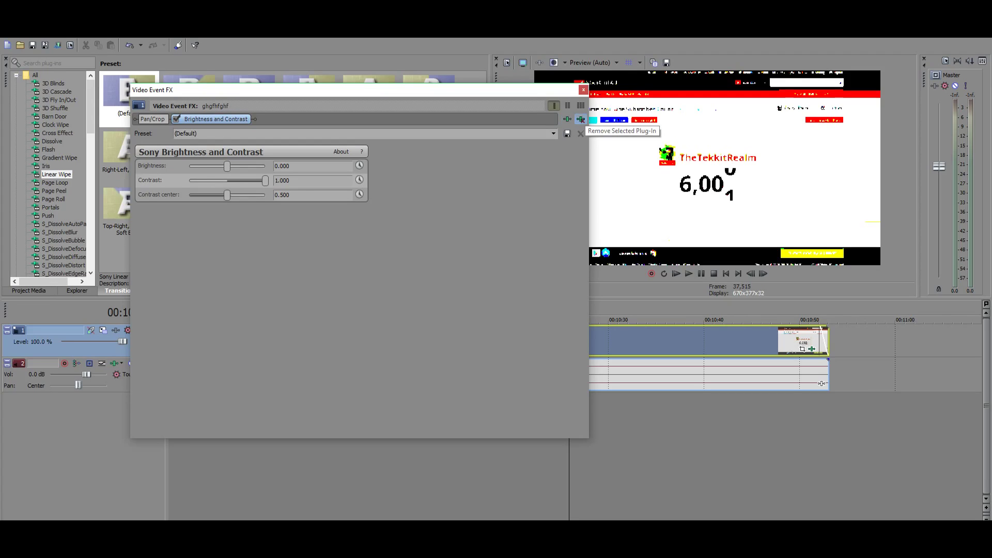
# Add the Sony Black and White effect to the second video part's effect chain with a blend amount of 0.803
pyautogui.click(567, 119)
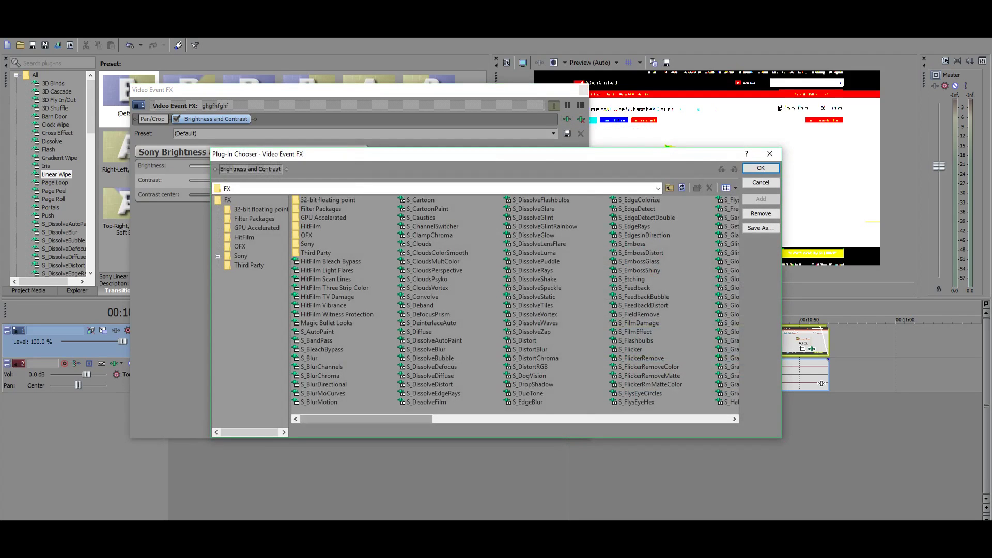
pyautogui.moveTo(366, 419); pyautogui.dragTo(664, 419)
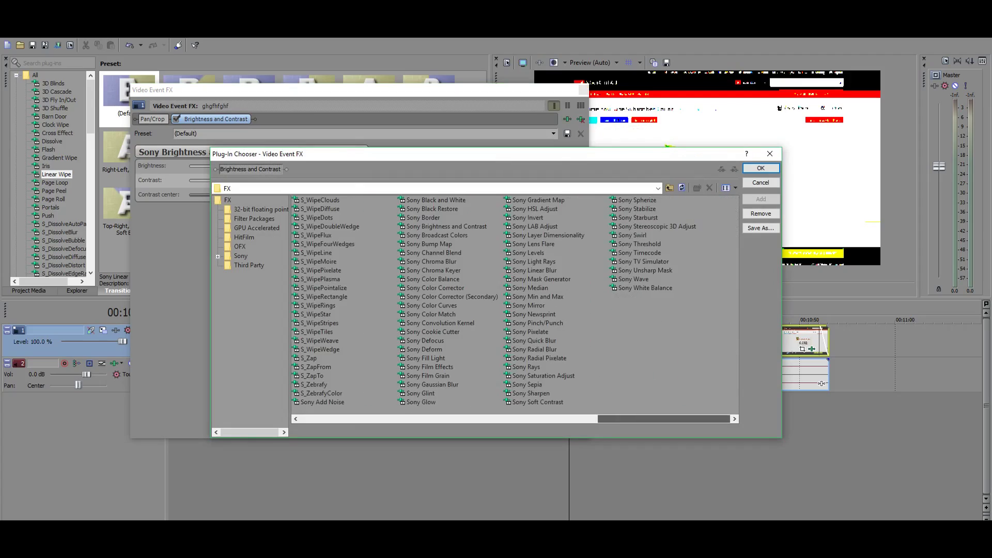
pyautogui.scroll(6, 514, 305)
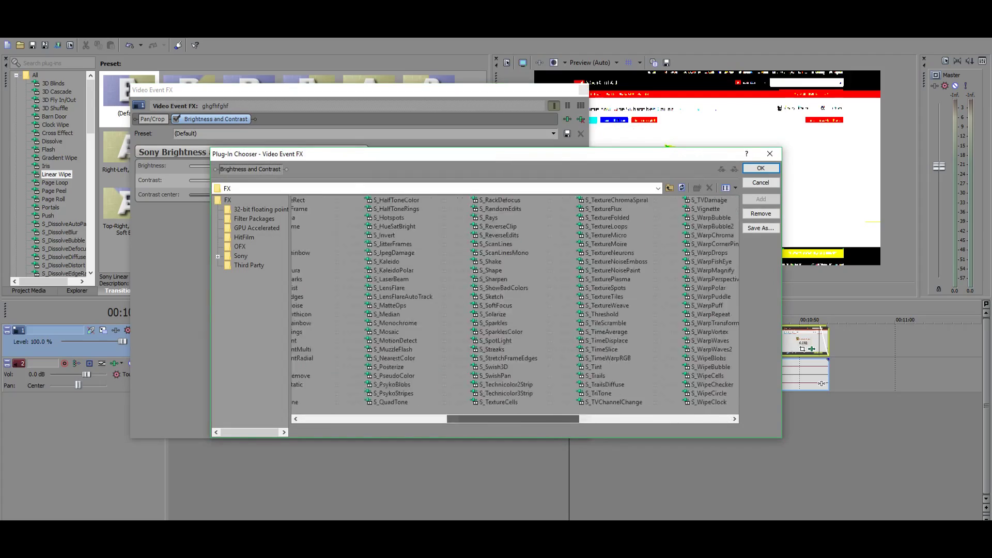
pyautogui.scroll(-6, 515, 305)
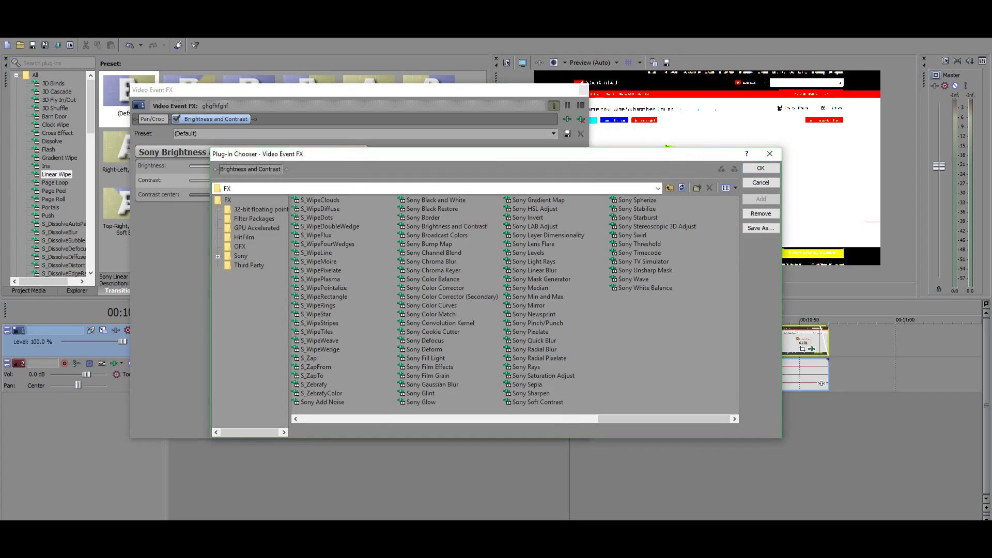
pyautogui.click(431, 262)
pyautogui.click(447, 226)
pyautogui.click(434, 253)
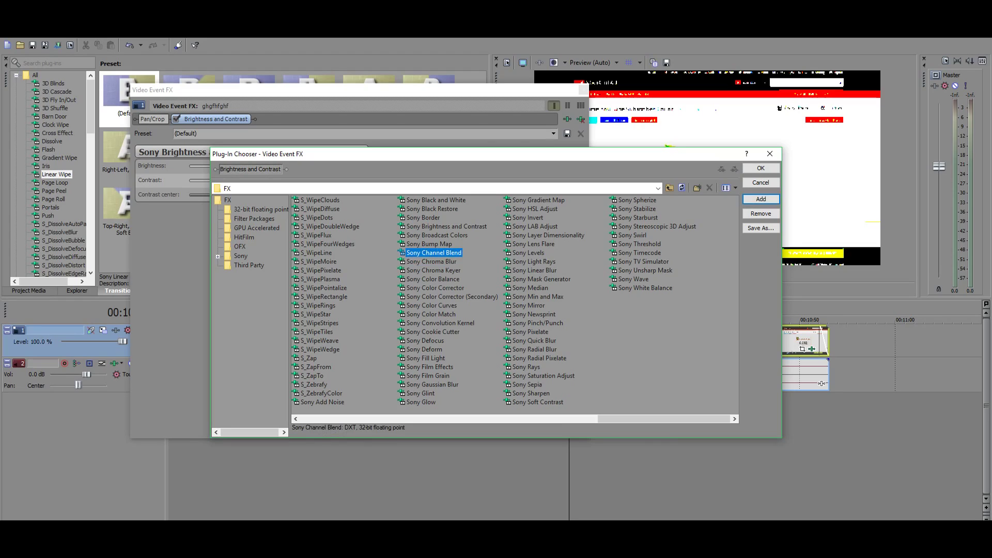
pyautogui.click(436, 200)
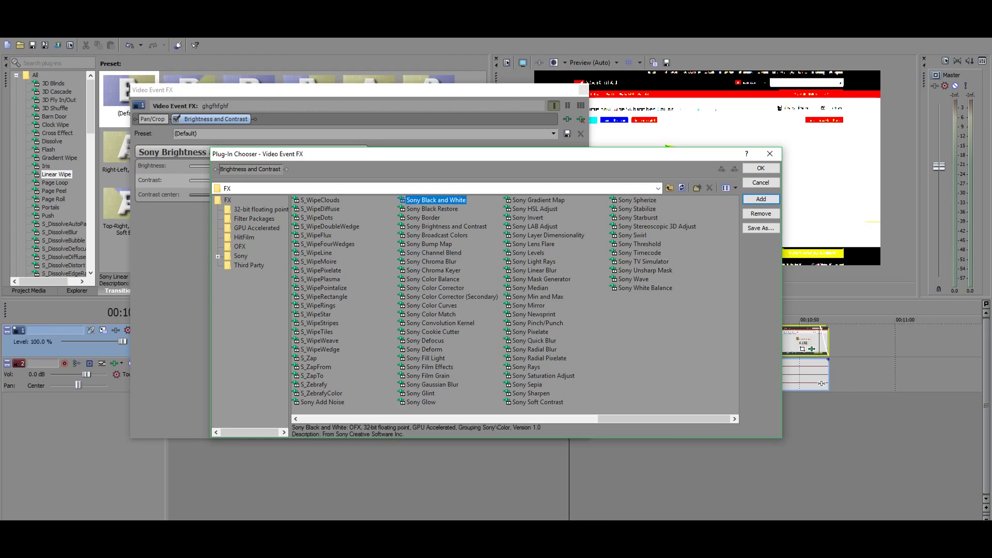
pyautogui.click(761, 199)
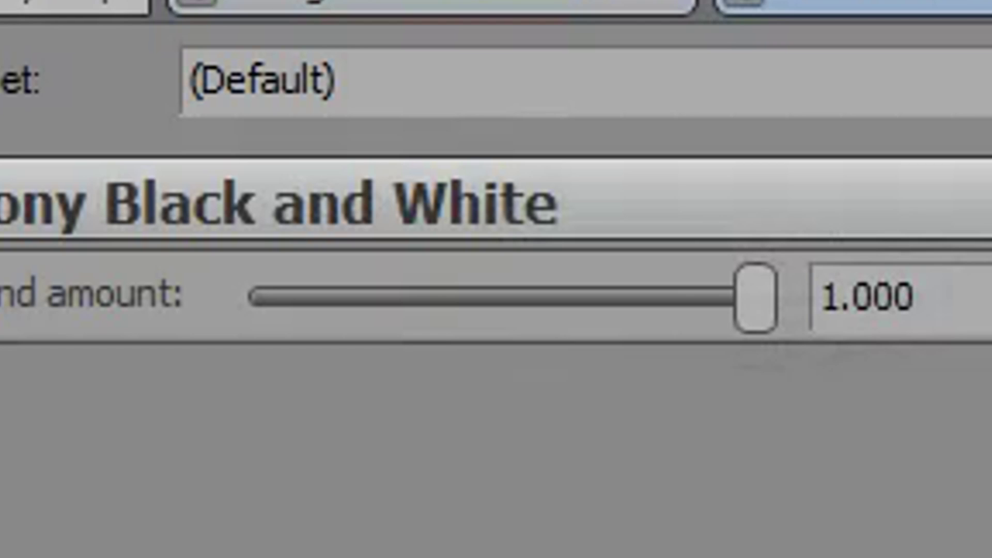
pyautogui.moveTo(755, 297); pyautogui.dragTo(250, 297)
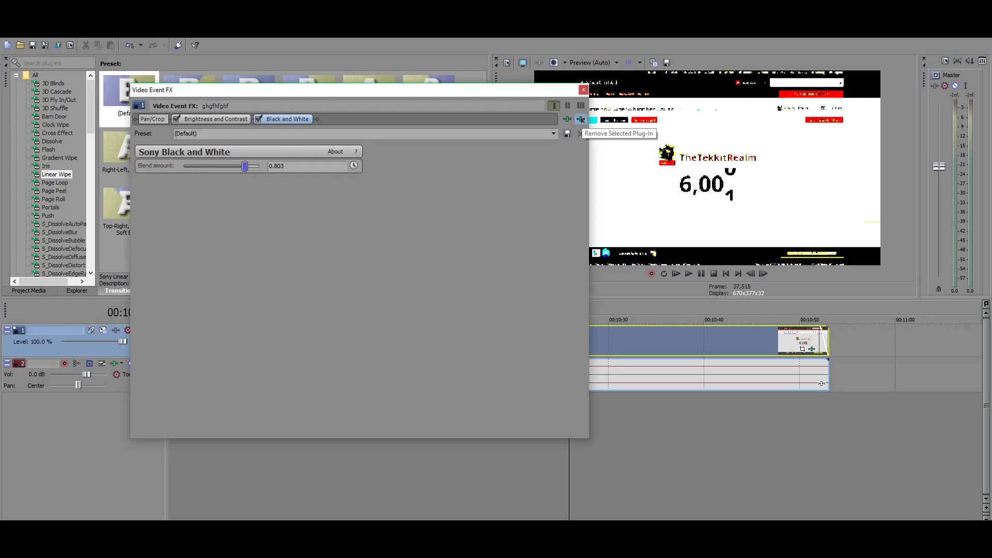
# Remove the Black and White and the Brightness and Contrast effects from the second video part and close its effect settings
pyautogui.click(581, 119)
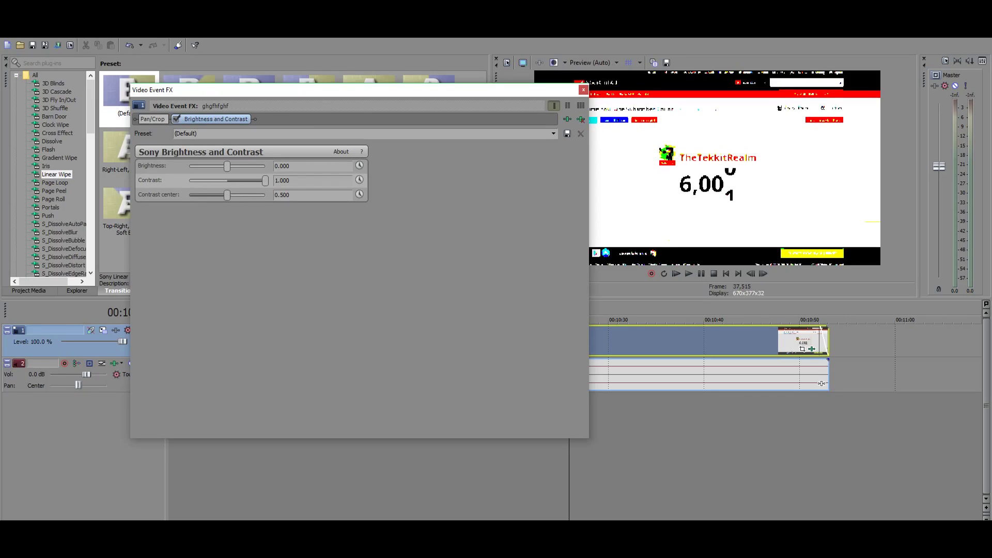
pyautogui.click(581, 119)
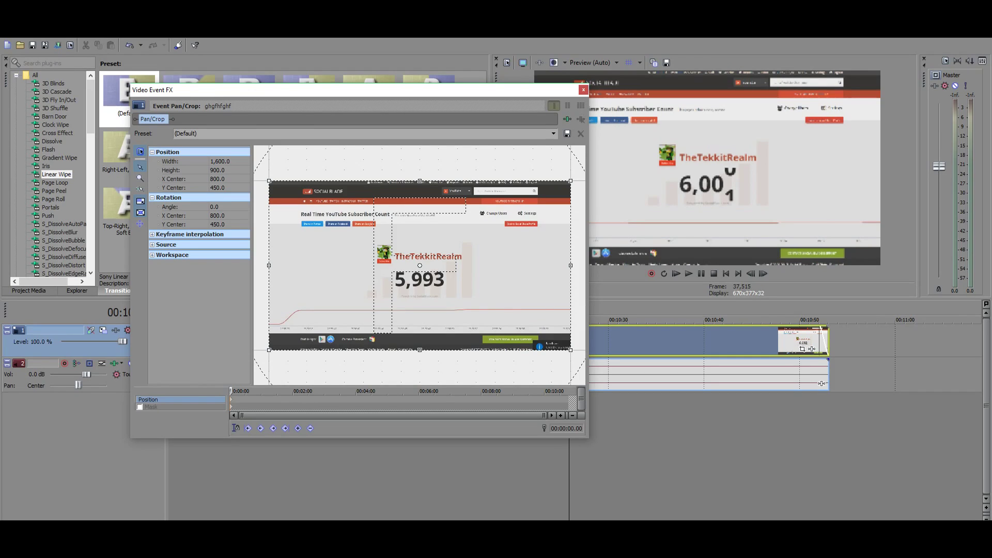
pyautogui.click(583, 90)
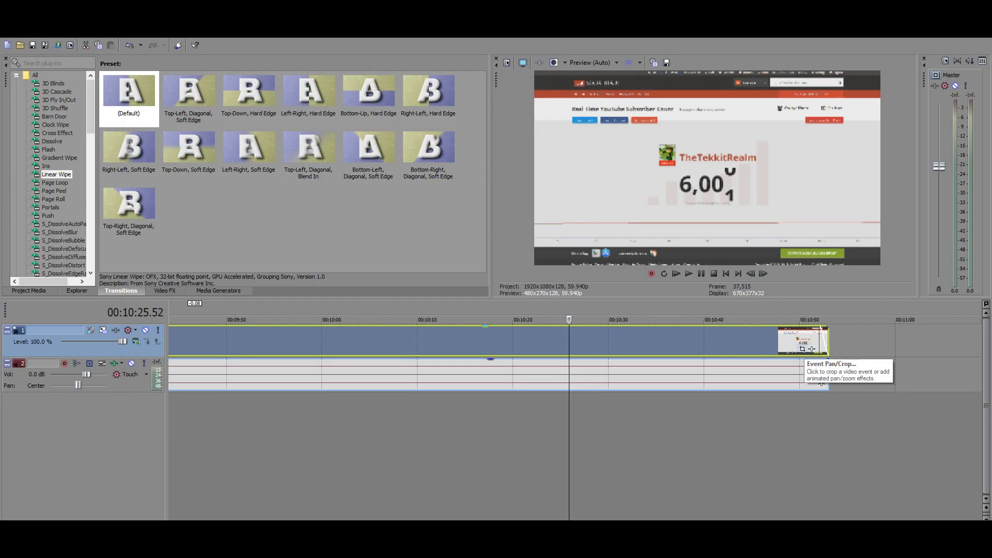
# Open Event Pan/Crop for the second video part and resize the crop frame to about 1,561.0 by 878.1
pyautogui.click(803, 349)
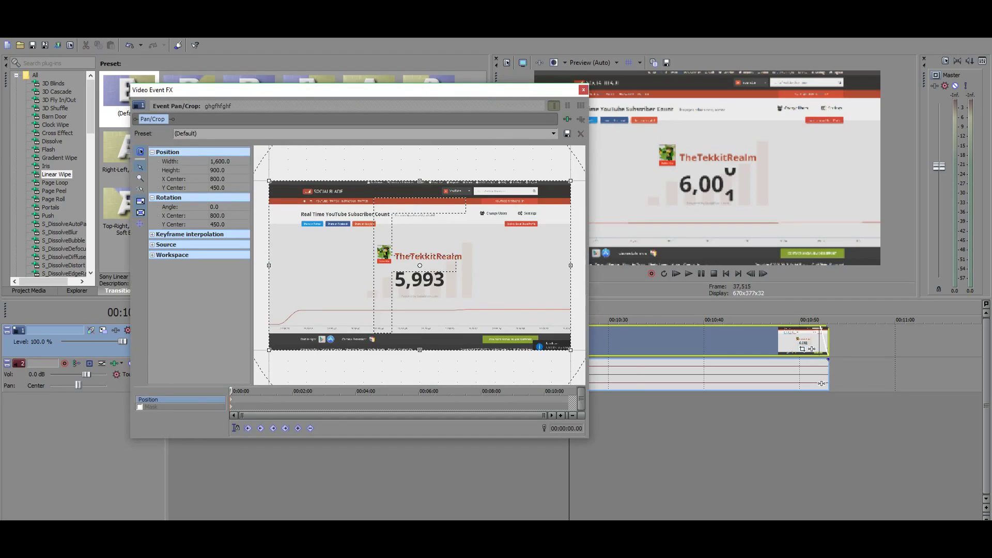
pyautogui.moveTo(401, 93); pyautogui.dragTo(373, 81)
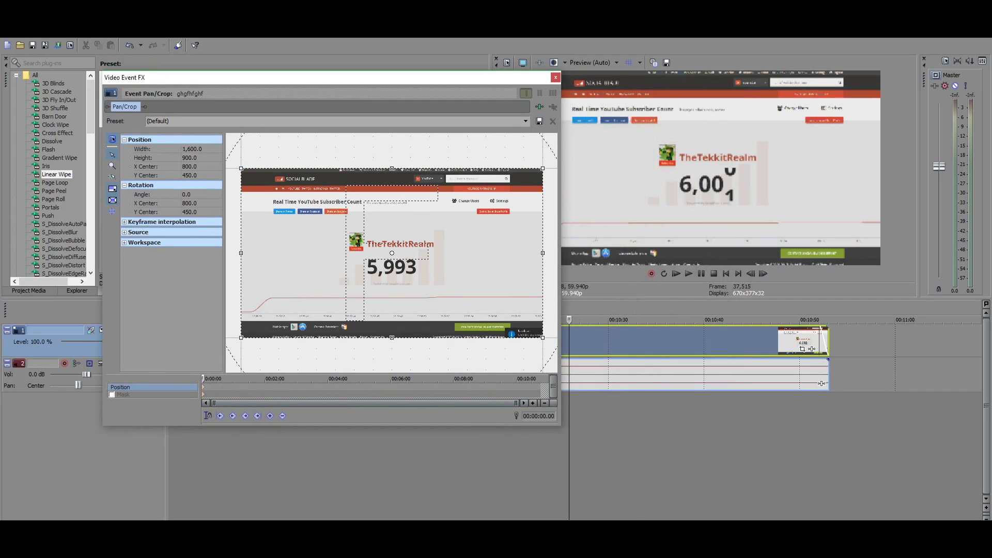
pyautogui.moveTo(204, 379)
pyautogui.mouseDown()
pyautogui.moveTo(457, 379)
pyautogui.moveTo(202, 379)
pyautogui.mouseUp()
pyautogui.moveTo(241, 338); pyautogui.dragTo(324, 291)
pyautogui.moveTo(459, 290); pyautogui.dragTo(539, 336)
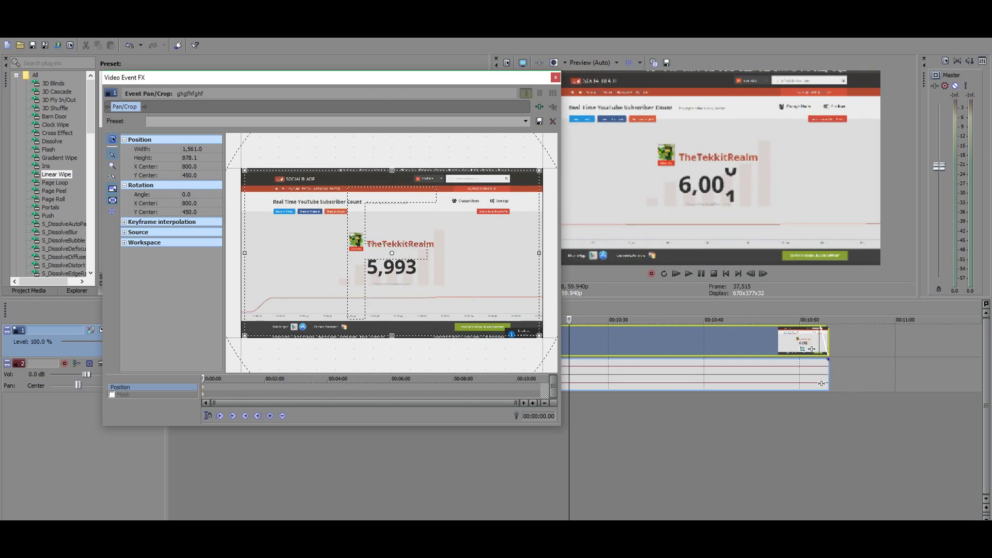
# Zoom in on the pan/crop keyframe timeline and scrub its cursor to about 00:00:05.02
pyautogui.moveTo(516, 403); pyautogui.dragTo(283, 403)
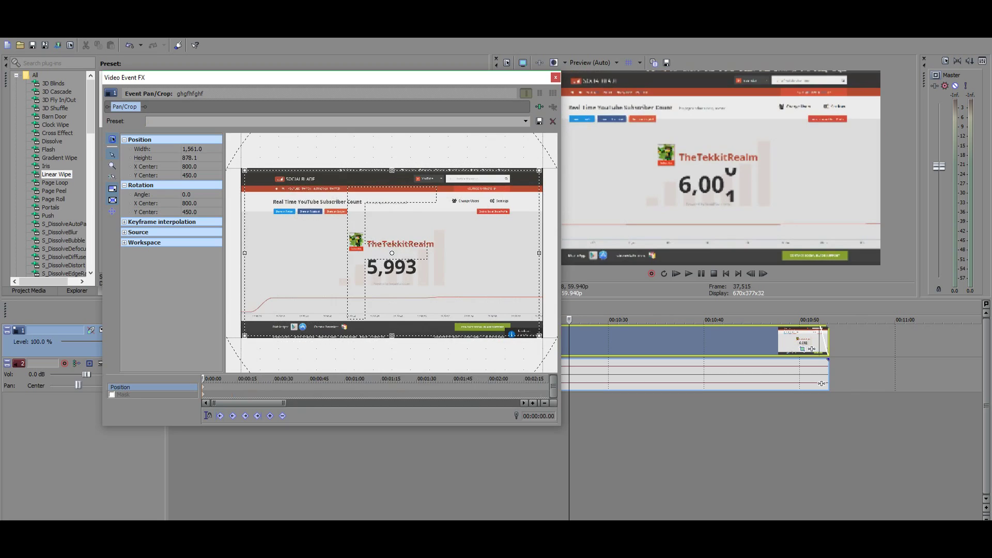
pyautogui.moveTo(203, 379); pyautogui.dragTo(241, 379)
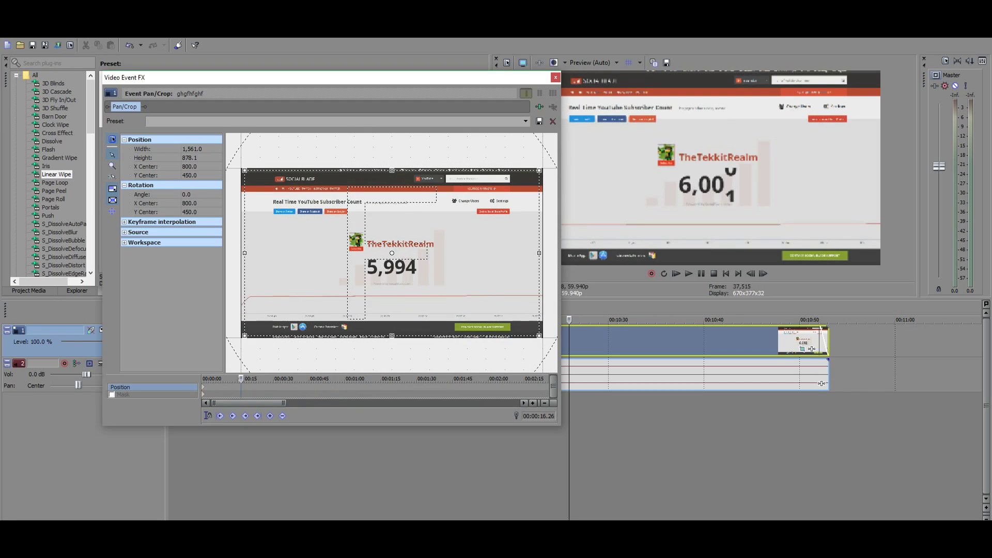
pyautogui.scroll(1, 241, 380)
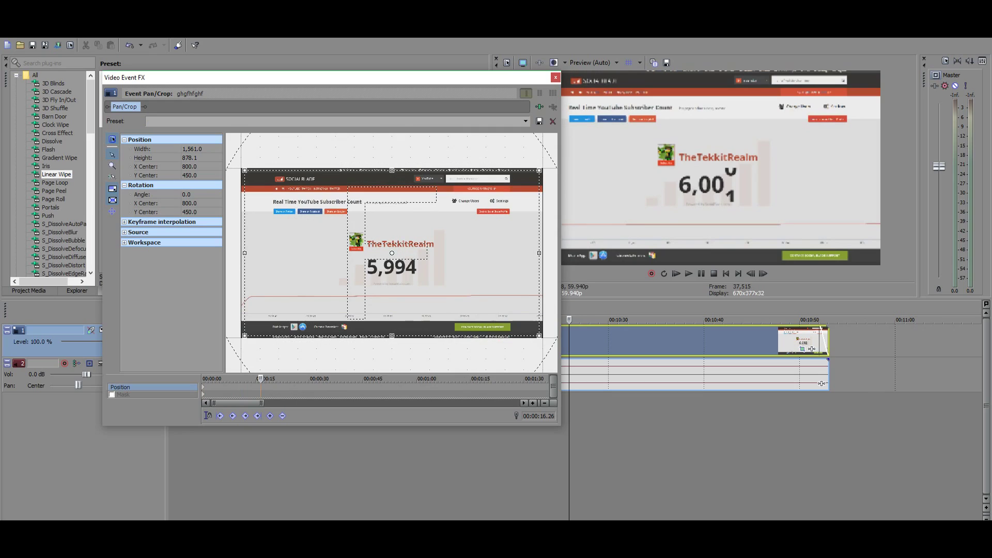
pyautogui.moveTo(260, 379); pyautogui.dragTo(220, 379)
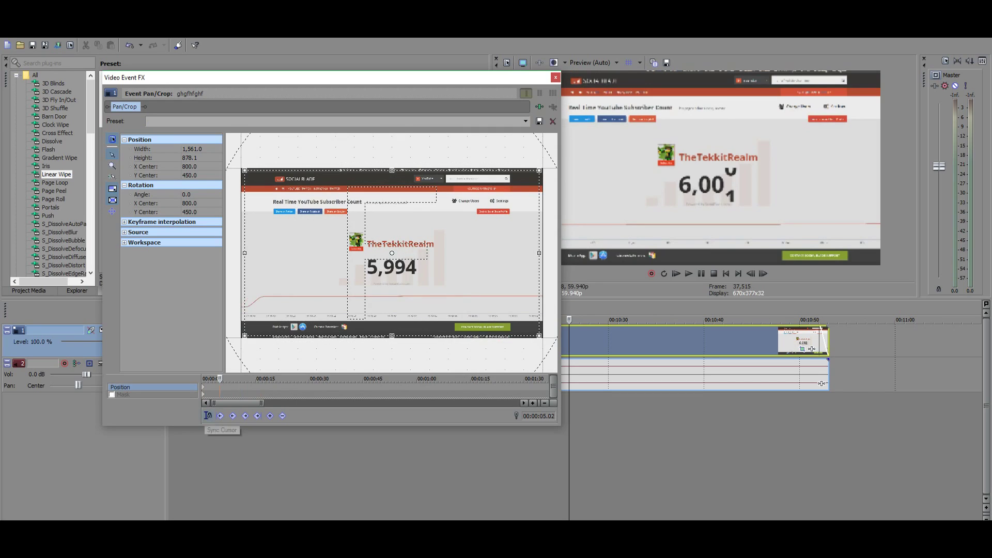
# Turn on Sync Cursor for the pan/crop keyframe timeline and move the linked cursor back near the start of the second video part
pyautogui.click(209, 416)
pyautogui.moveTo(569, 320); pyautogui.dragTo(481, 320)
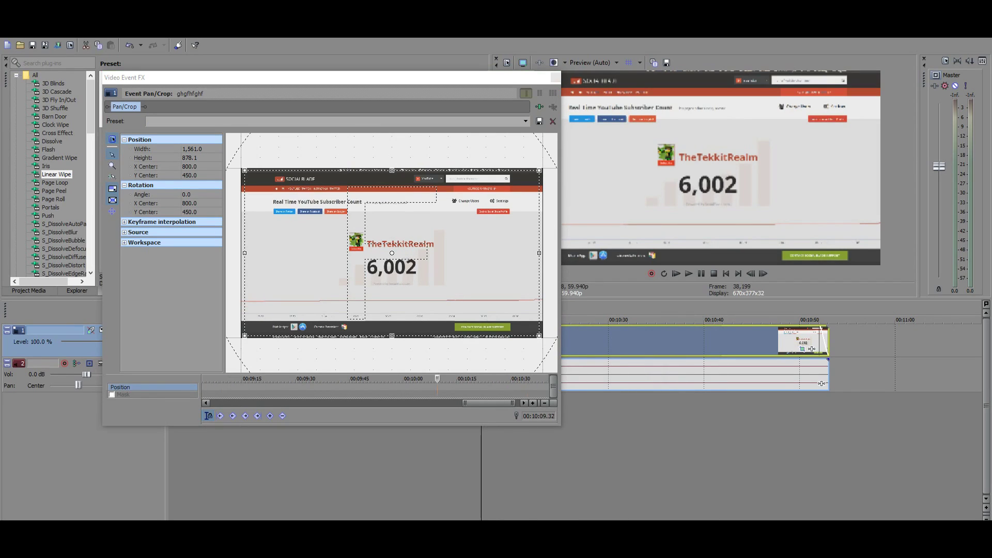
pyautogui.moveTo(438, 379); pyautogui.dragTo(378, 379)
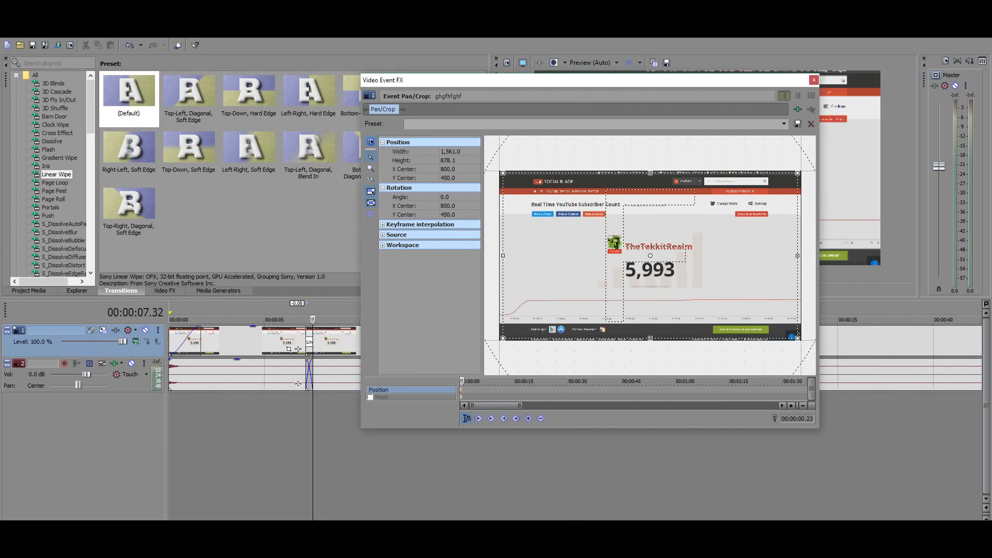
# Add a pan/crop keyframe at 00:00:08.39 with a crop frame of about 459.6 by 258.5 centered at 802.7, 546.0, and close the settings
pyautogui.moveTo(562, 84); pyautogui.dragTo(634, 472)
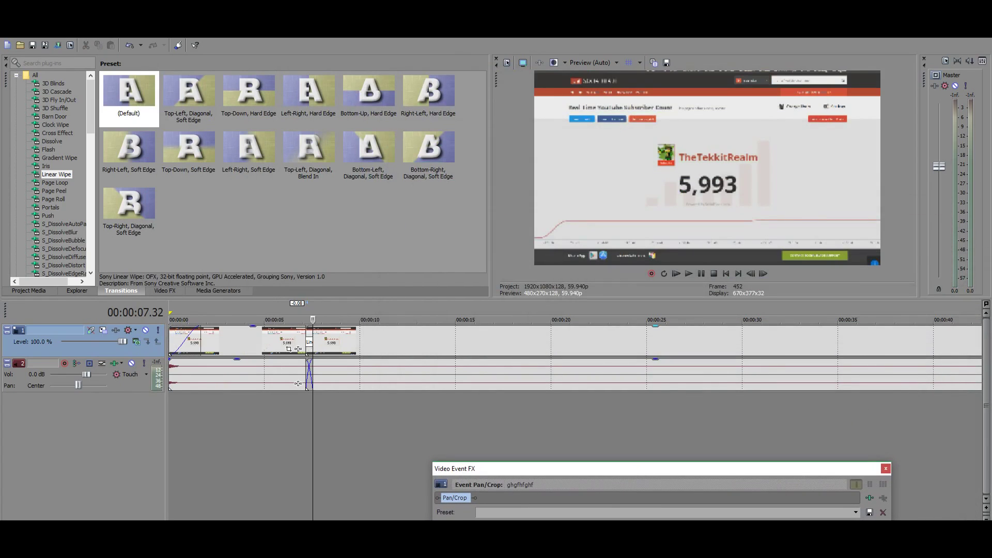
pyautogui.click(689, 274)
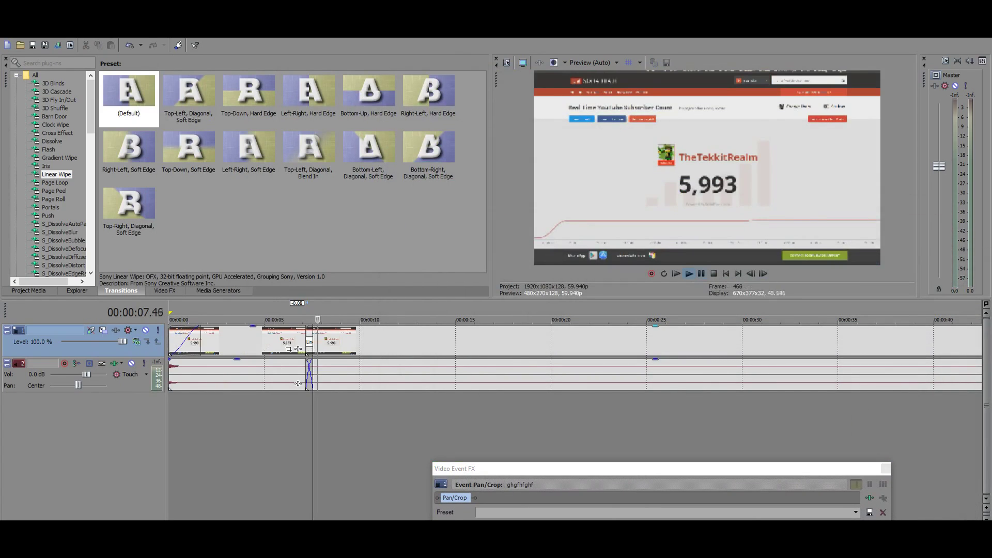
pyautogui.moveTo(621, 468); pyautogui.dragTo(542, 124)
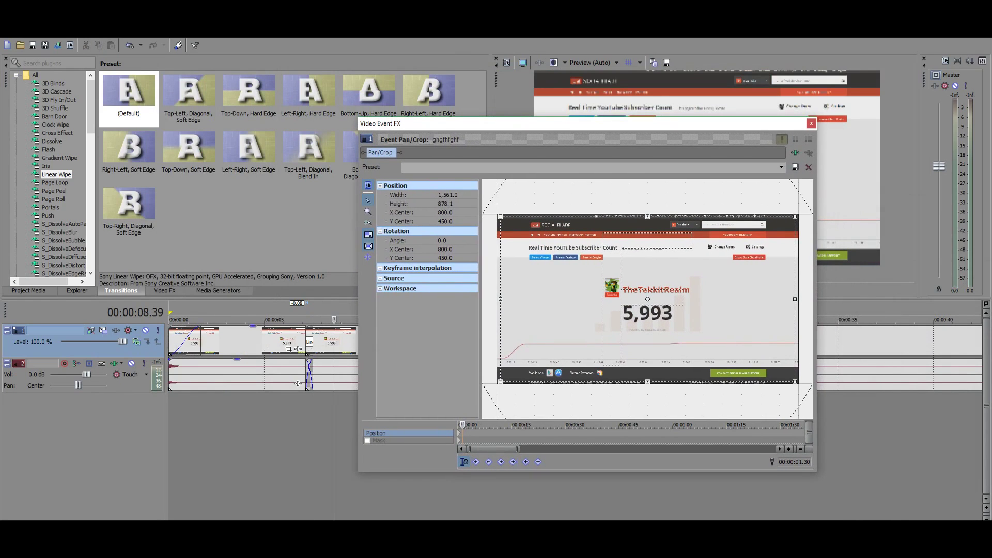
pyautogui.moveTo(501, 216); pyautogui.dragTo(604, 275)
pyautogui.moveTo(648, 299); pyautogui.dragTo(648, 317)
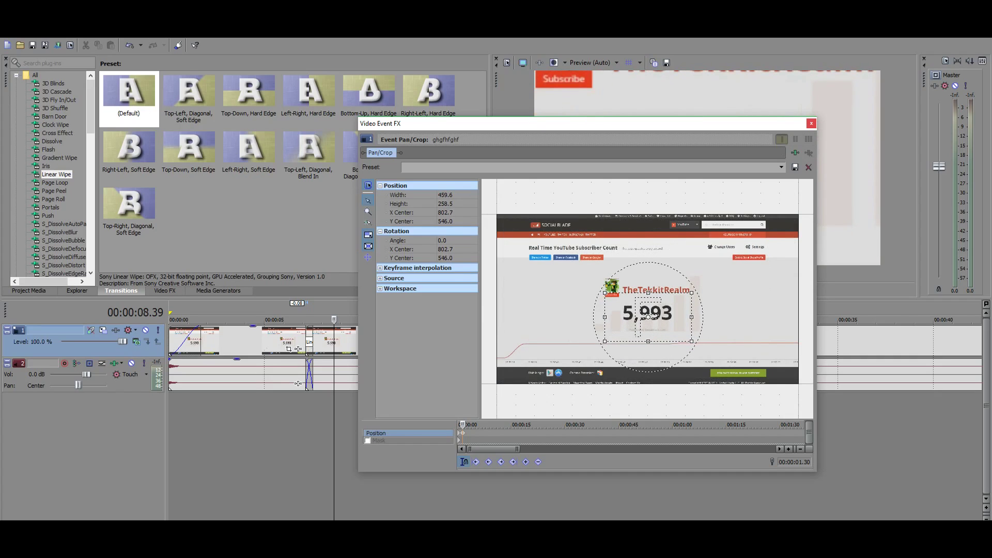
pyautogui.click(811, 124)
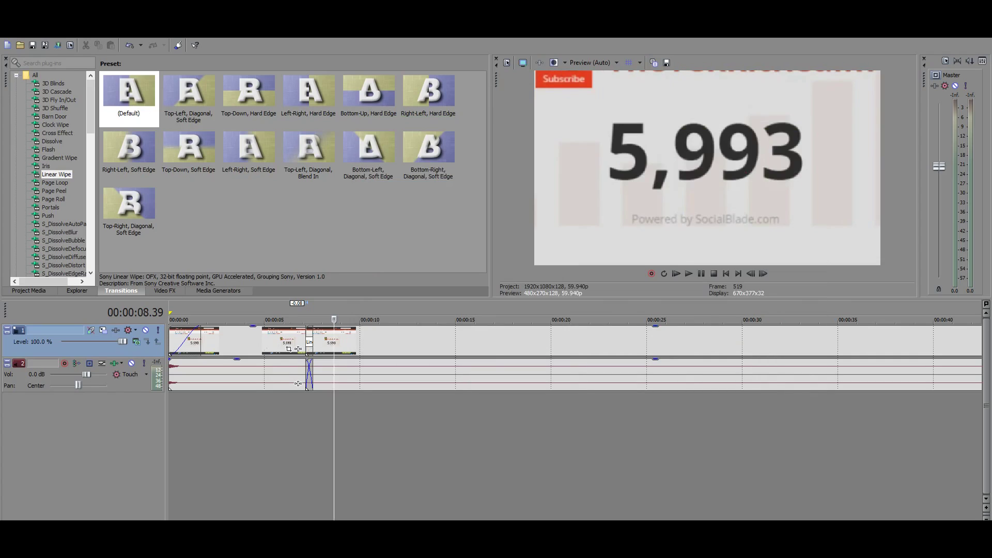
# Play back the zoom-in from just before the crossfade and pause at 00:00:10.34
pyautogui.click(288, 320)
pyautogui.click(689, 274)
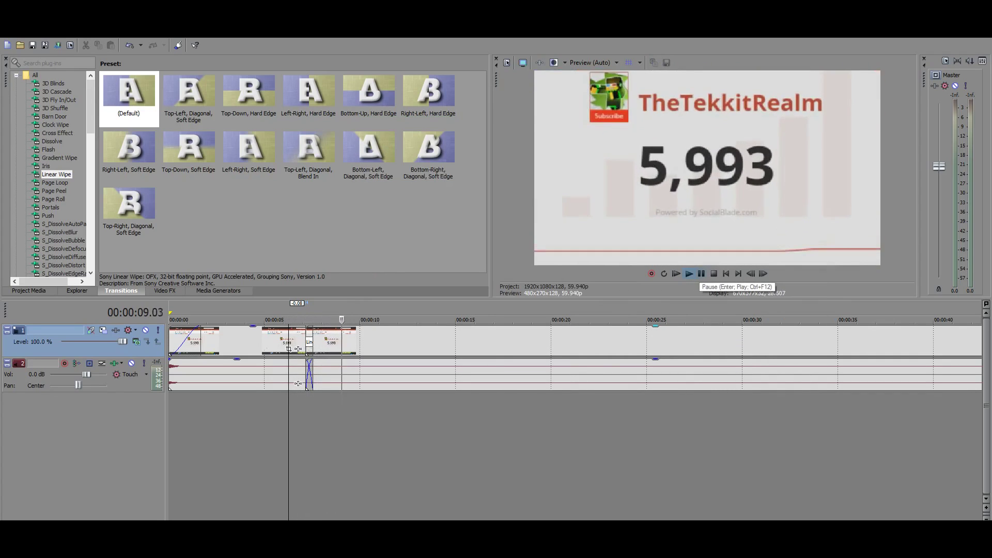
pyautogui.press('Return')
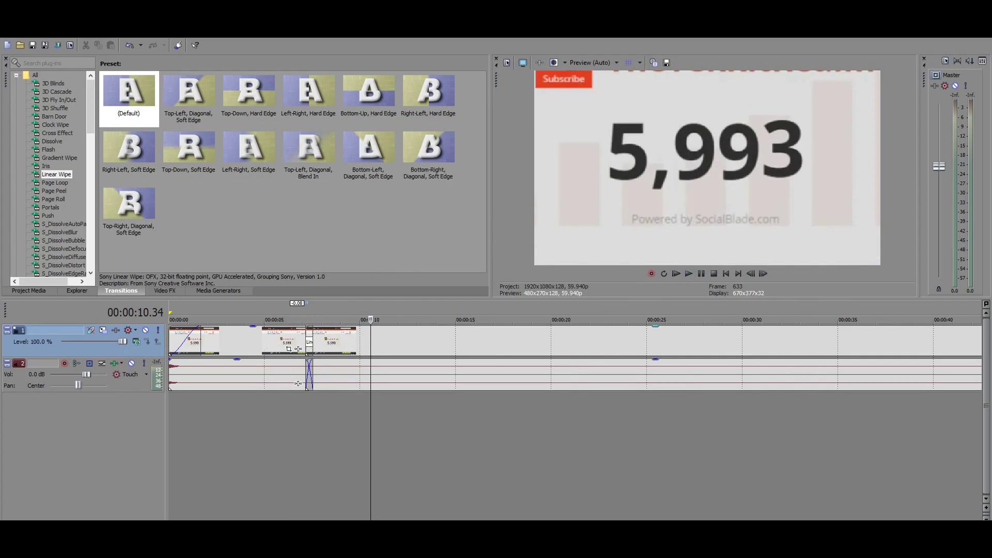
# Reopen Event Pan/Crop for the second video part and move the keyframe cursor to project time 00:00:13.19
pyautogui.scroll(-8, 575, 357)
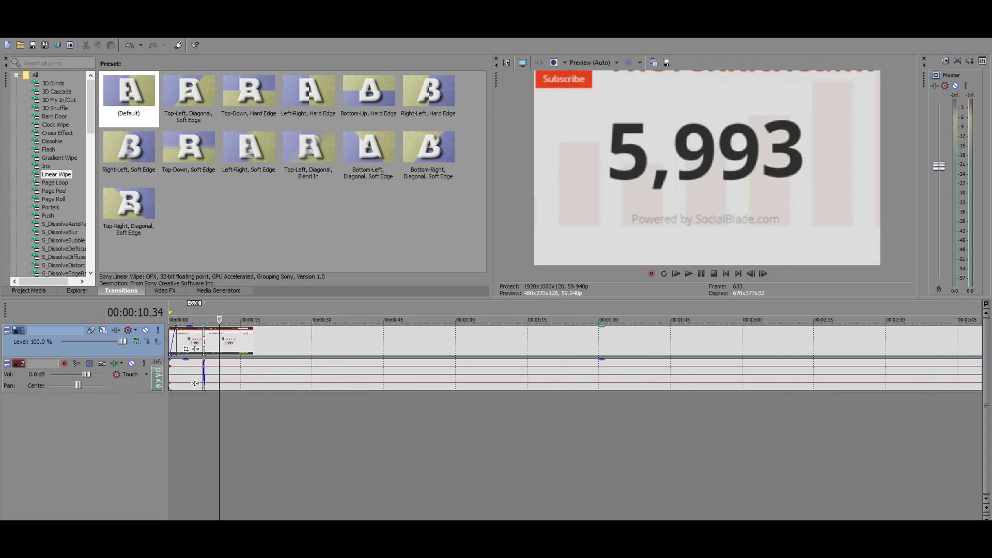
pyautogui.click(712, 341)
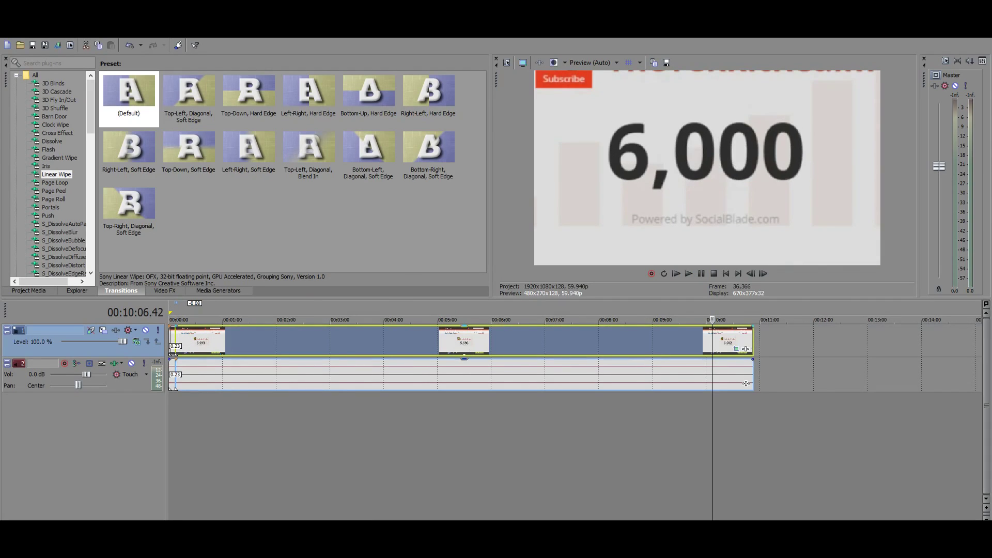
pyautogui.click(736, 348)
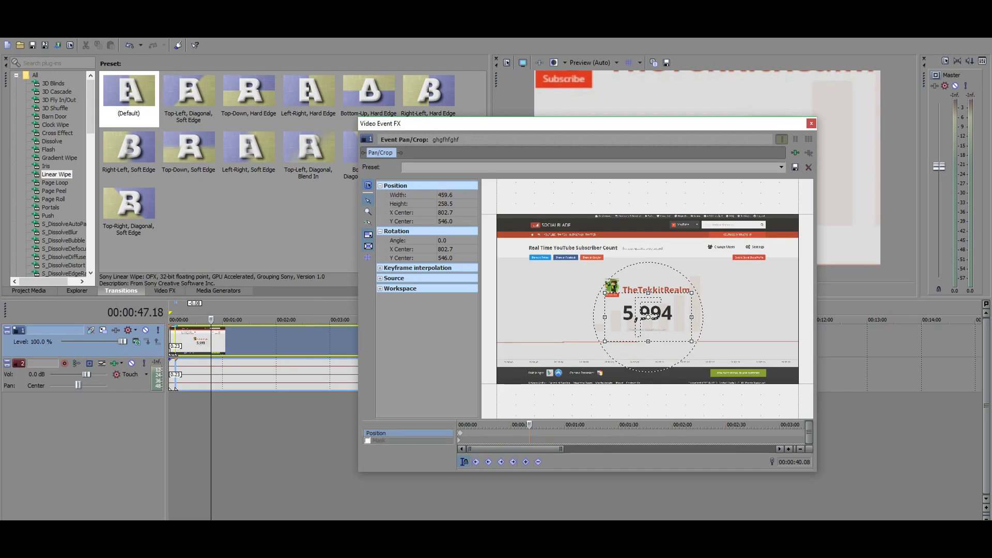
pyautogui.moveTo(529, 425); pyautogui.dragTo(464, 425)
pyautogui.scroll(3, 464, 425)
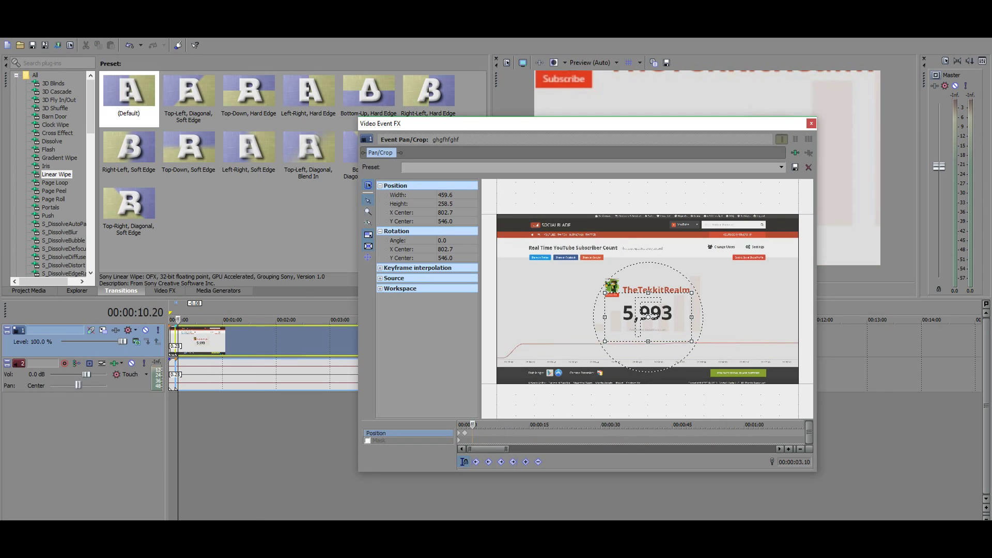
pyautogui.moveTo(472, 425); pyautogui.dragTo(487, 425)
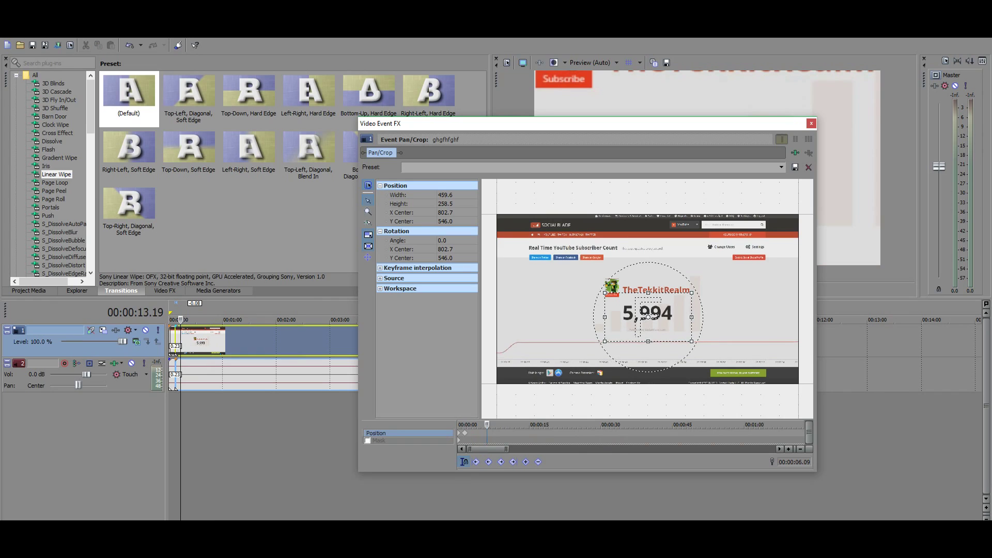
# Restore the crop frame to the default full size in a keyframe at the cursor and close the pan/crop settings
pyautogui.scroll(2, 648, 299)
pyautogui.moveTo(563, 287); pyautogui.dragTo(564, 288)
pyautogui.rightClick(590, 313)
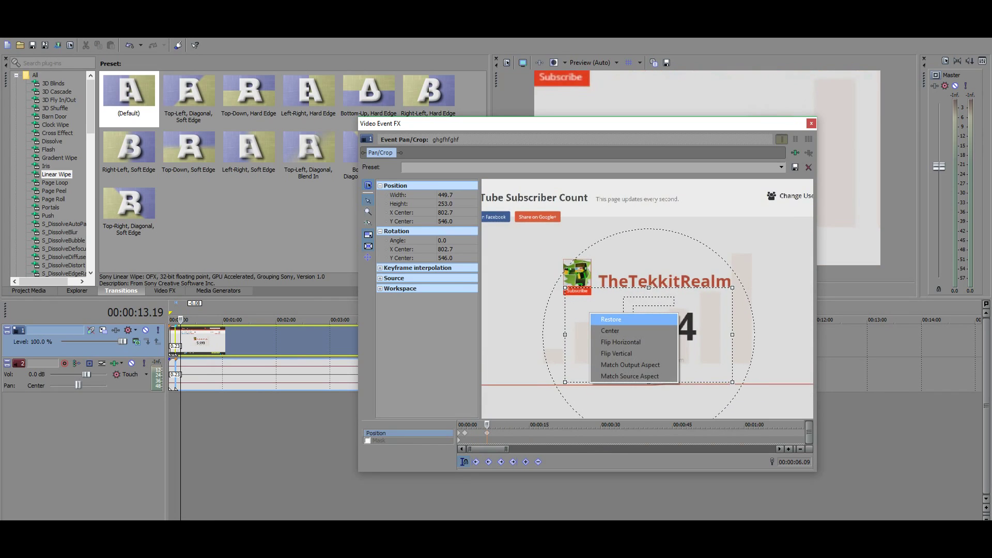
pyautogui.click(611, 319)
pyautogui.scroll(-3, 611, 319)
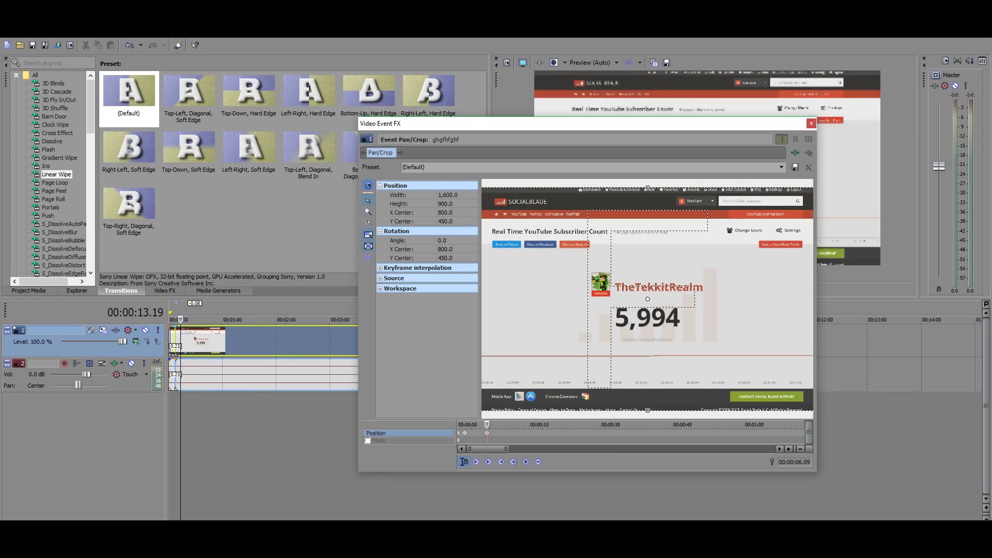
pyautogui.click(811, 124)
# Play back the zoom-in and zoom-out of the second video part from 00:00:07.32
pyautogui.click(176, 429)
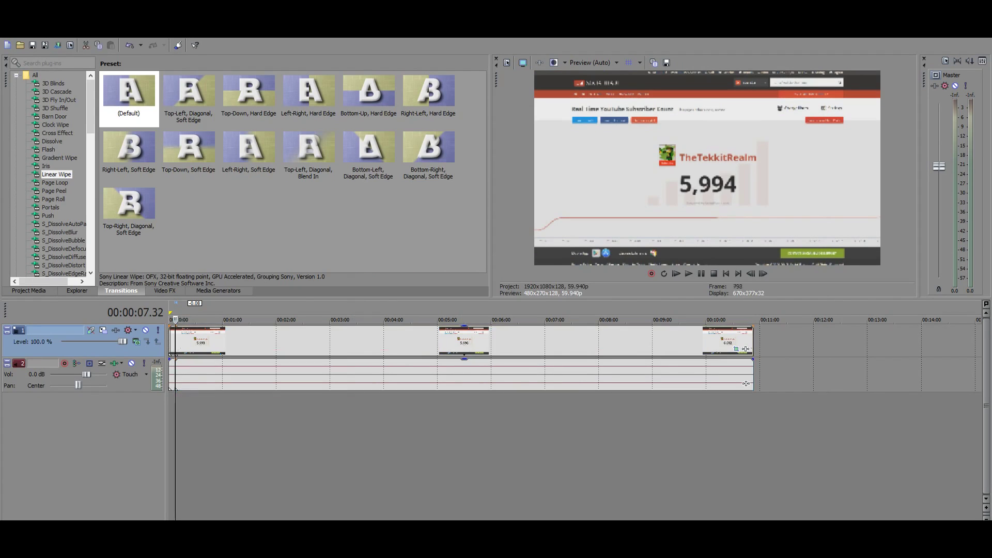
pyautogui.scroll(4, 177, 429)
pyautogui.scroll(2, 229, 383)
pyautogui.press('space')
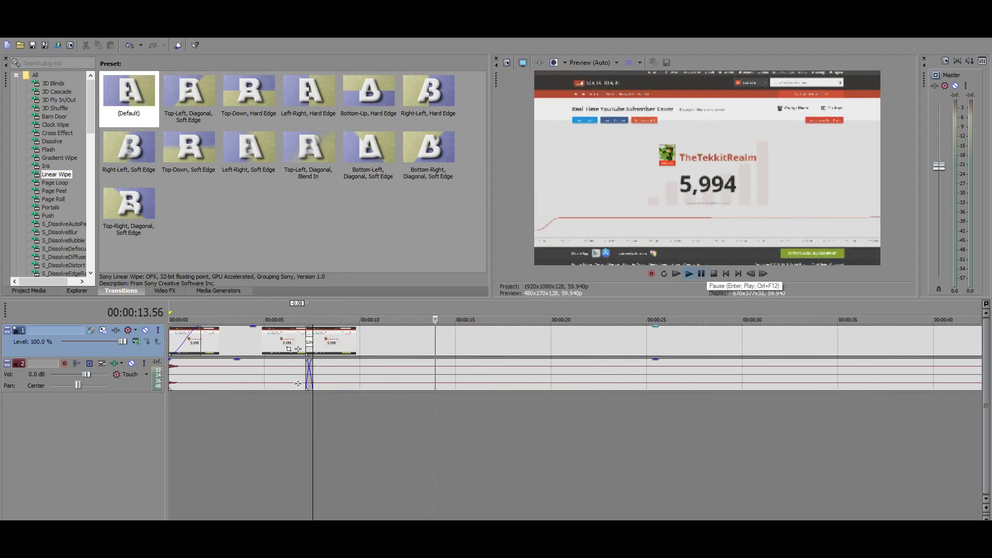
# Split the clip at 00:00:20.00 and open Event Pan/Crop for the part after the split
pyautogui.click(551, 342)
pyautogui.press('s')
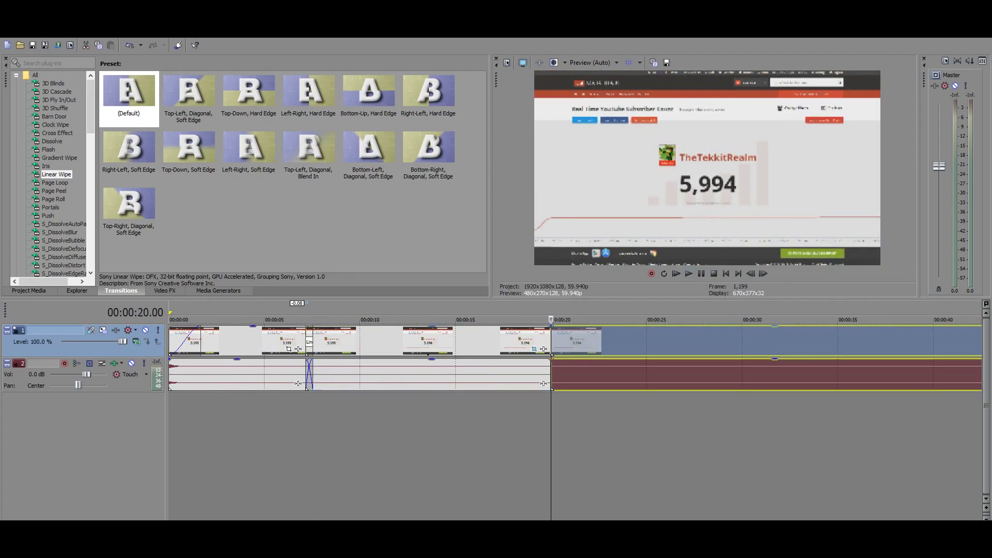
pyautogui.scroll(-4, 552, 342)
pyautogui.click(931, 349)
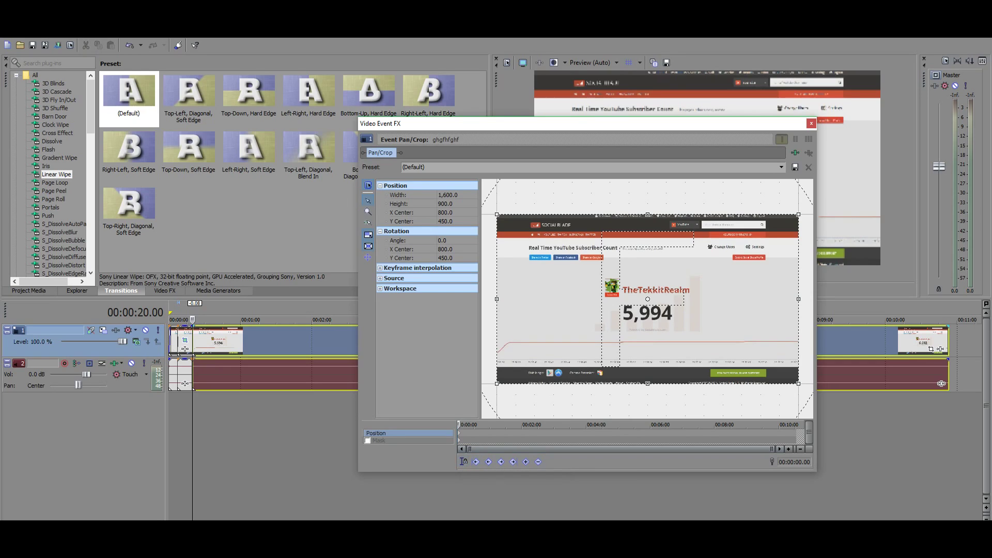
# Scrub through the last video part on the pan/crop keyframe timeline and return the cursor to its start
pyautogui.click(615, 432)
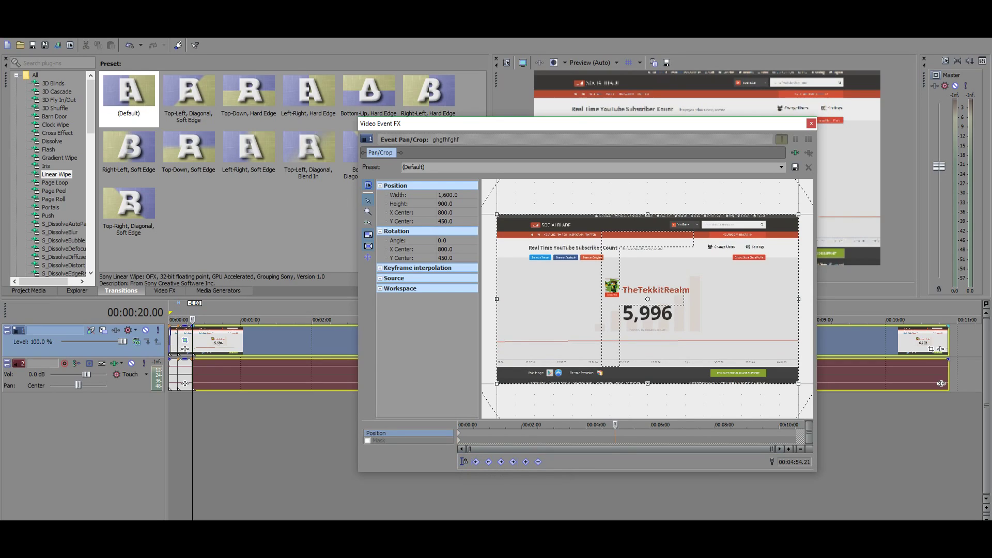
pyautogui.moveTo(615, 433); pyautogui.dragTo(616, 433)
pyautogui.click(746, 432)
pyautogui.moveTo(746, 429); pyautogui.dragTo(458, 429)
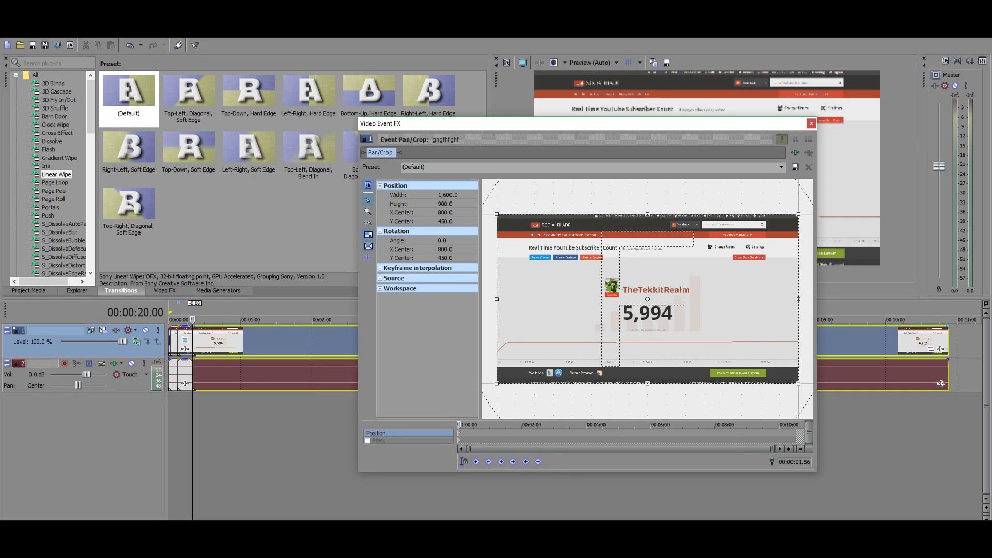
pyautogui.click(636, 429)
pyautogui.moveTo(635, 429); pyautogui.dragTo(458, 429)
# Resize the last video part's crop frame to about 1,093.1 by 614.9 and close the pan/crop settings
pyautogui.moveTo(497, 383); pyautogui.dragTo(516, 374)
pyautogui.scroll(4, 648, 299)
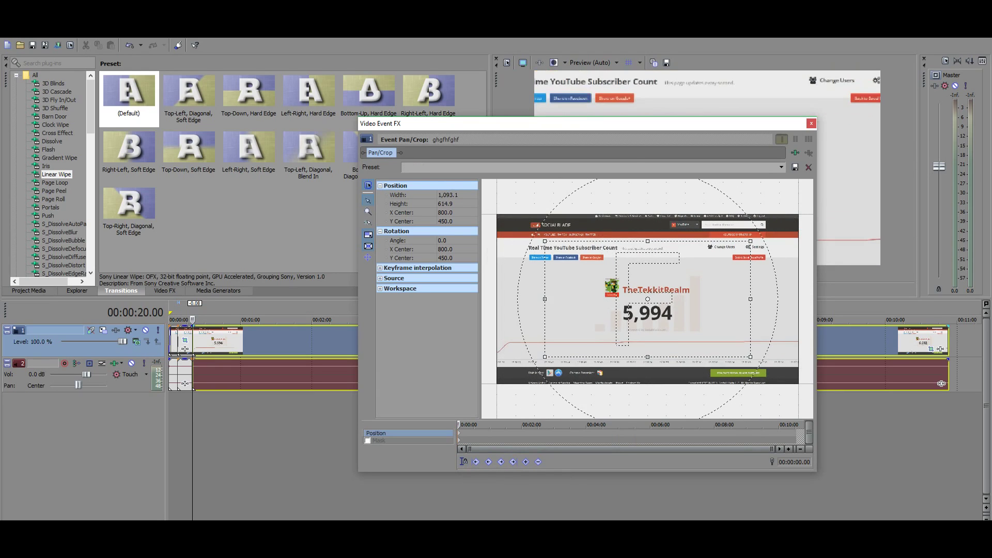
pyautogui.click(811, 123)
# Play back the cut into the zoomed-in last video part from 00:00:19.03
pyautogui.scroll(4, 573, 372)
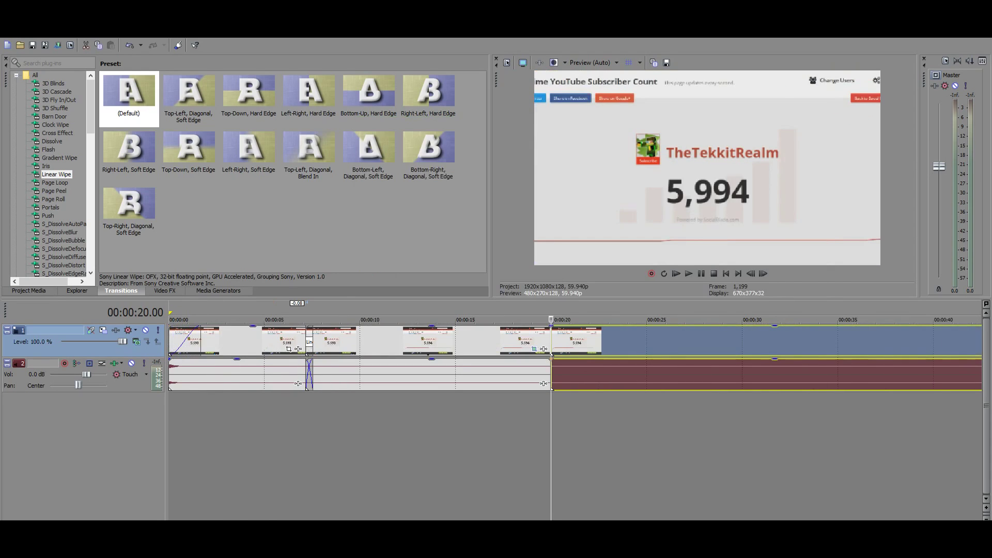
pyautogui.click(533, 373)
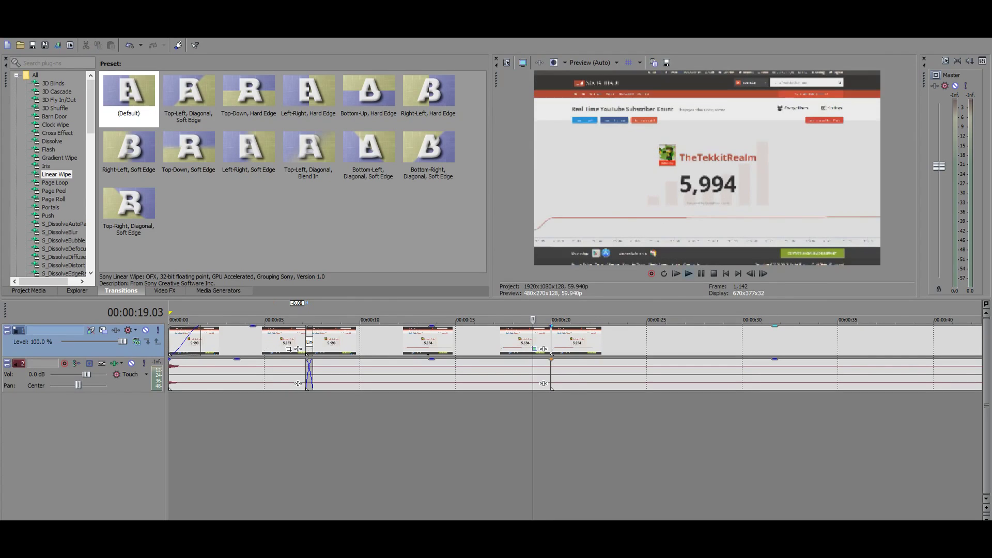
pyautogui.click(689, 273)
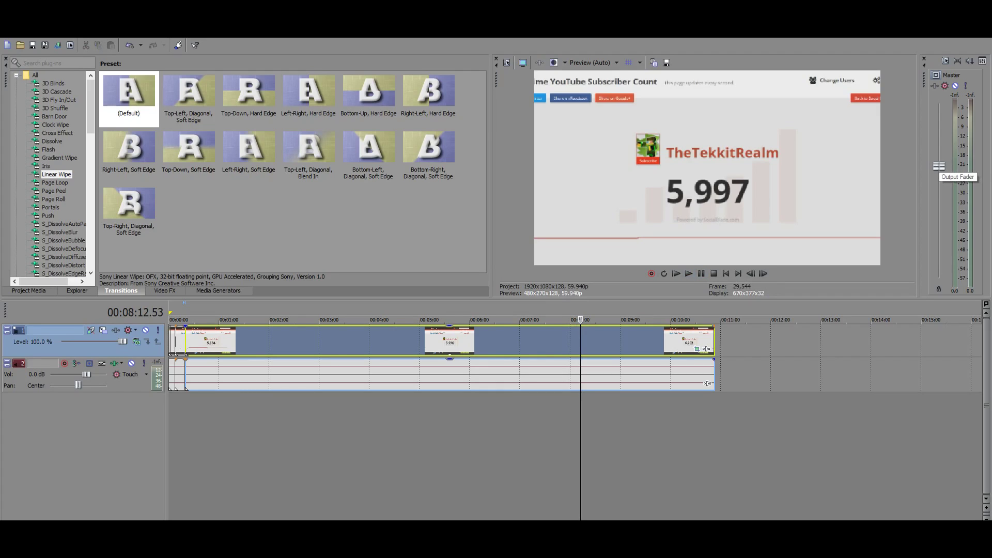
# Lower the master output fader to -0.3 dB
pyautogui.moveTo(939, 166); pyautogui.dragTo(939, 169)
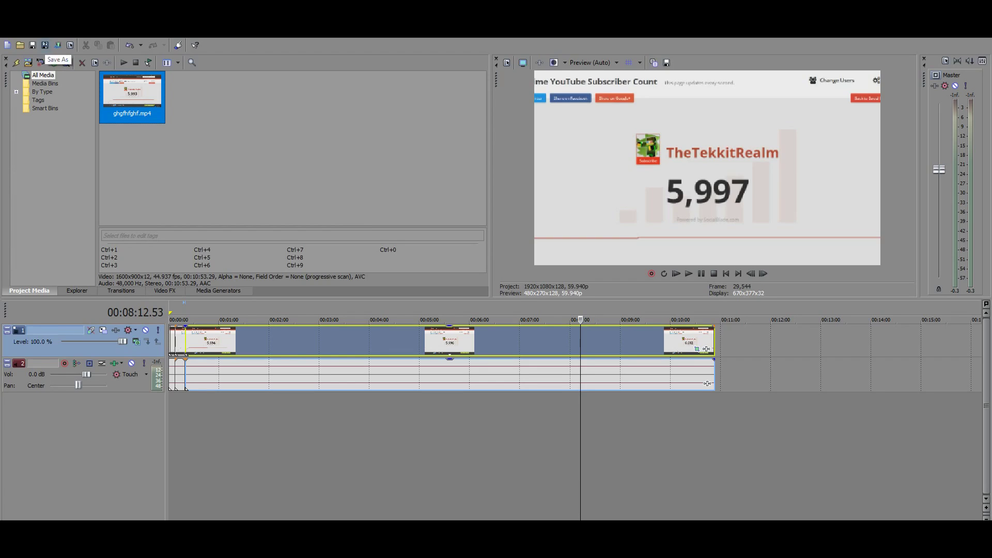
pyautogui.click(45, 44)
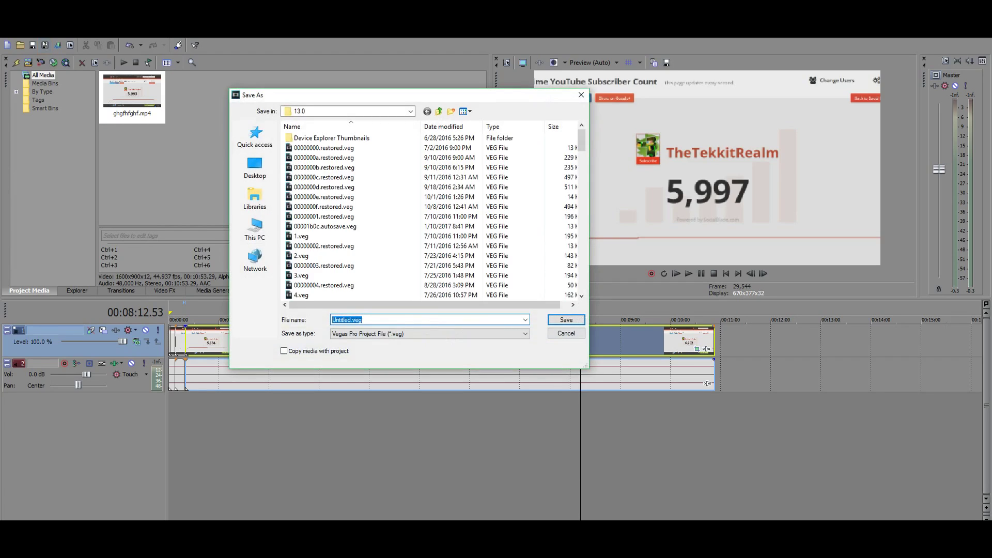
pyautogui.moveTo(582, 232); pyautogui.dragTo(582, 283)
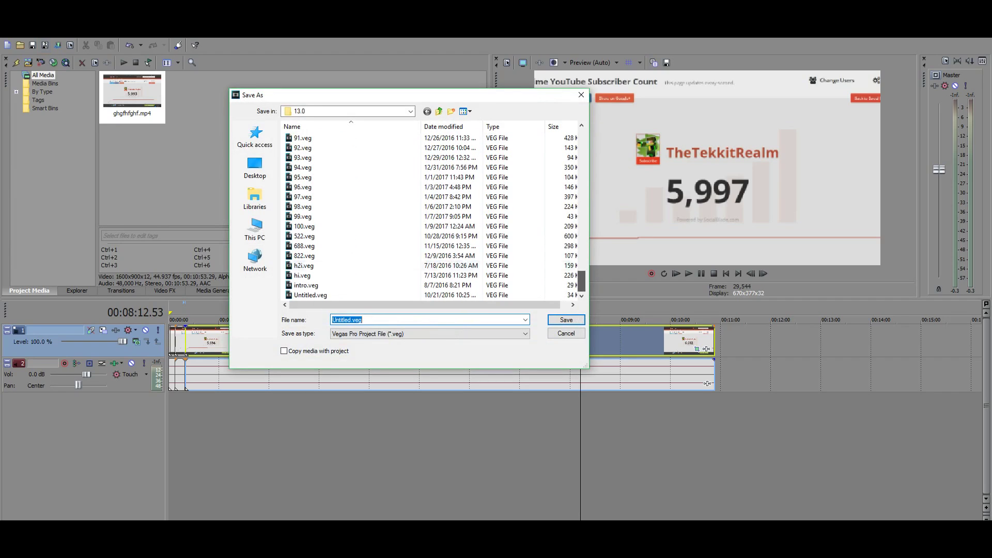
pyautogui.click(331, 217)
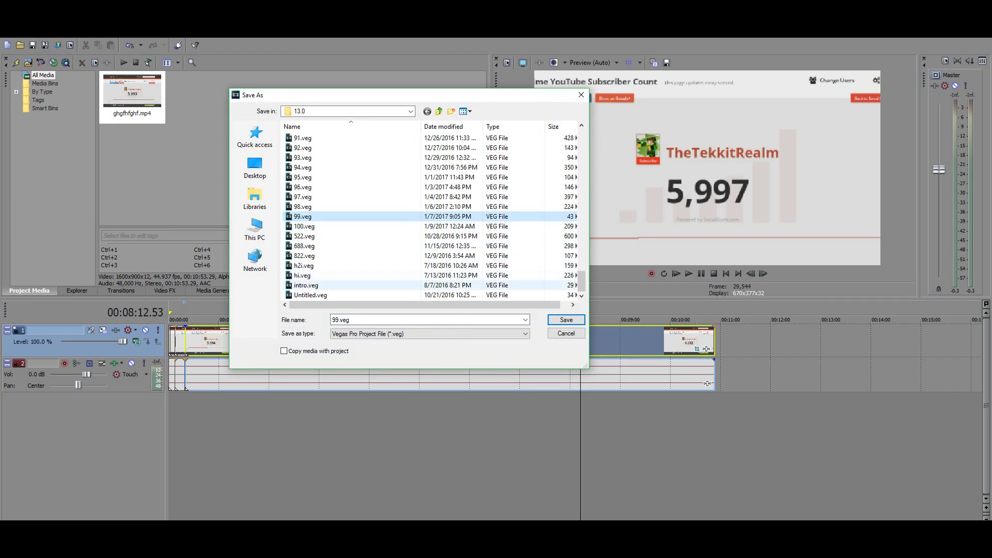
pyautogui.click(582, 96)
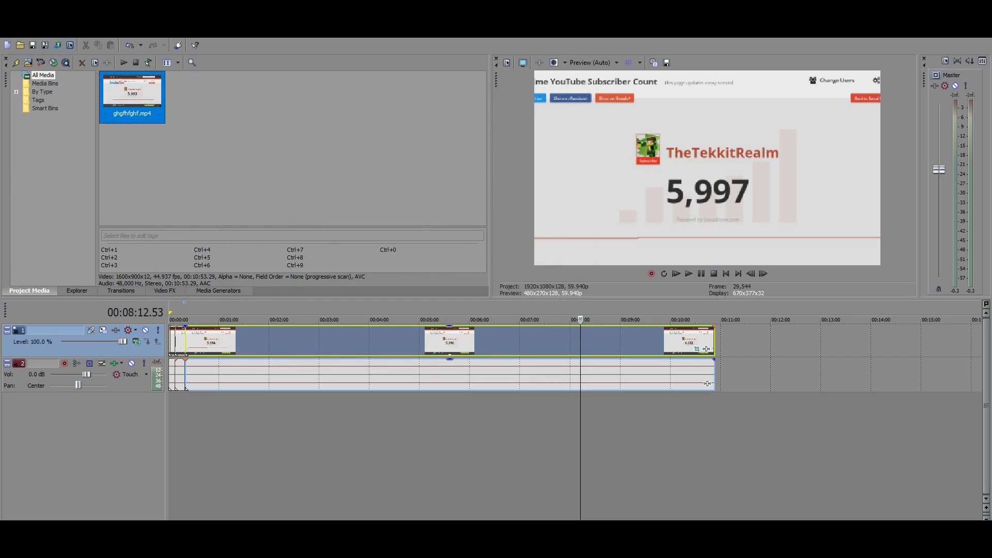
# Open the Render As dialog and choose the Internet 1920x1080-30p template of the Sony AVC/MVC format
pyautogui.click(7, 30)
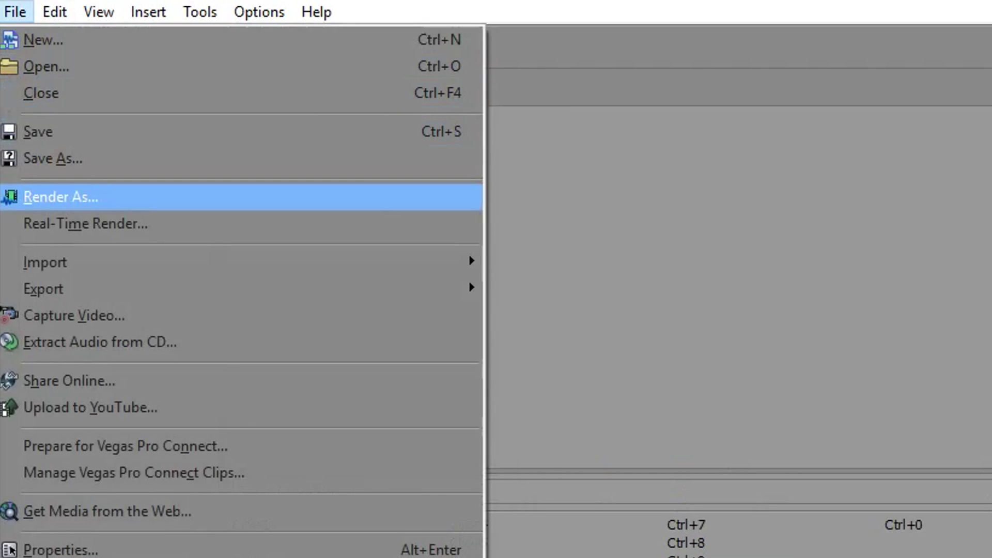
pyautogui.press('Return')
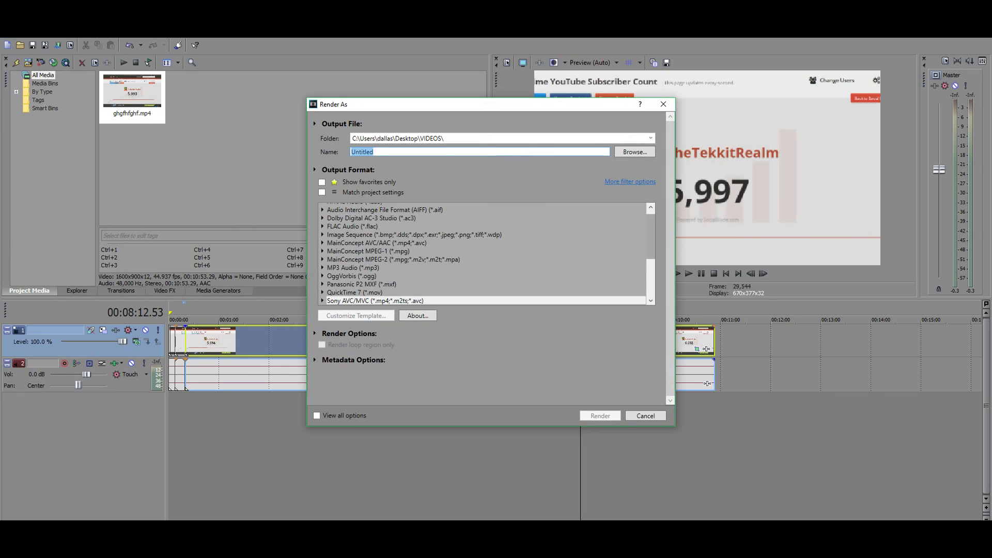
pyautogui.click(485, 235)
pyautogui.click(393, 301)
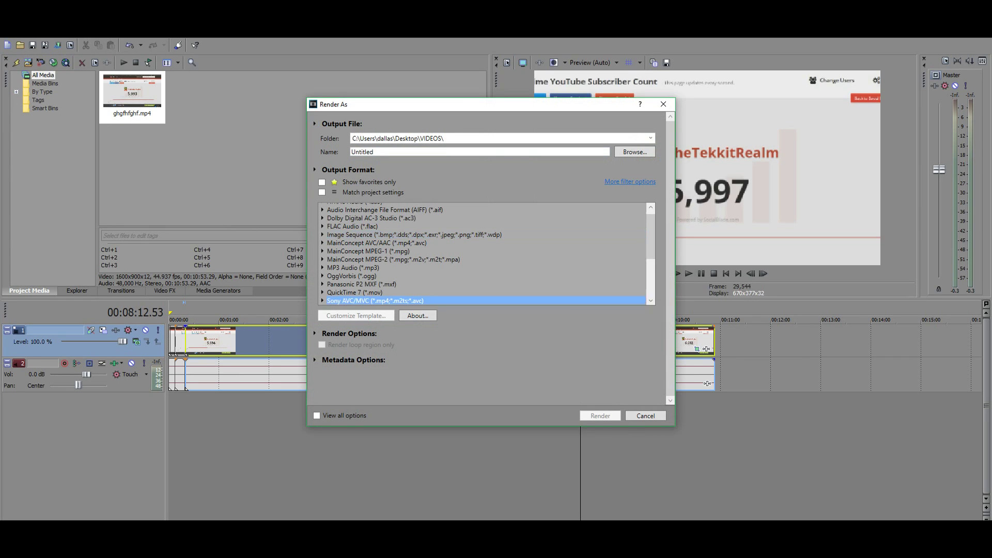
pyautogui.scroll(-2, 483, 253)
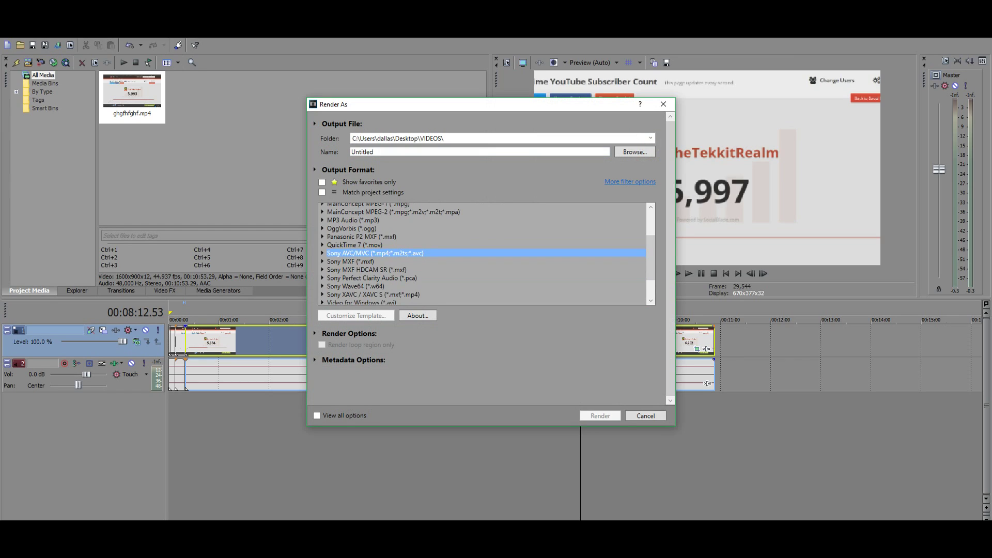
pyautogui.press('Right')
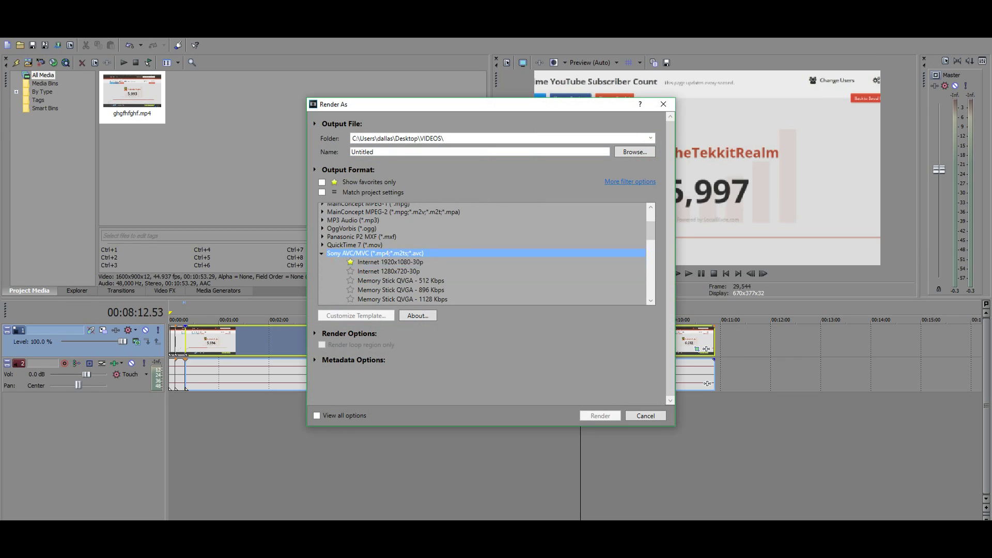
pyautogui.click(390, 262)
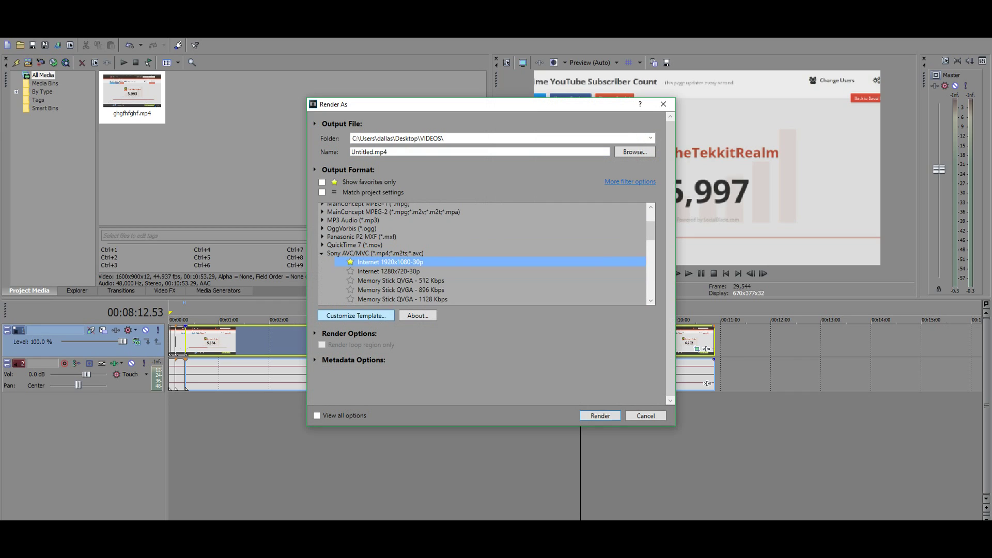
pyautogui.scroll(-2, 482, 253)
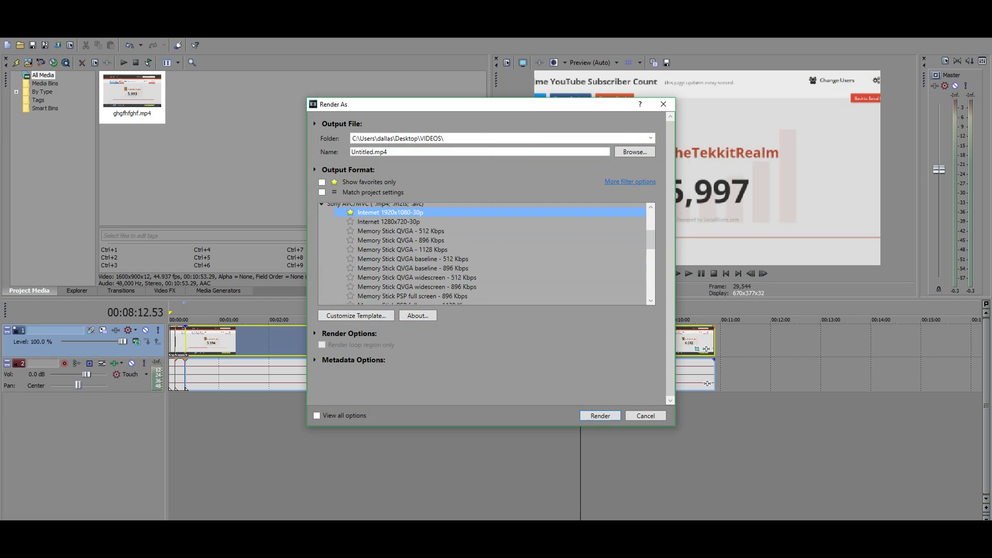
pyautogui.scroll(4, 483, 254)
pyautogui.scroll(-3, 482, 254)
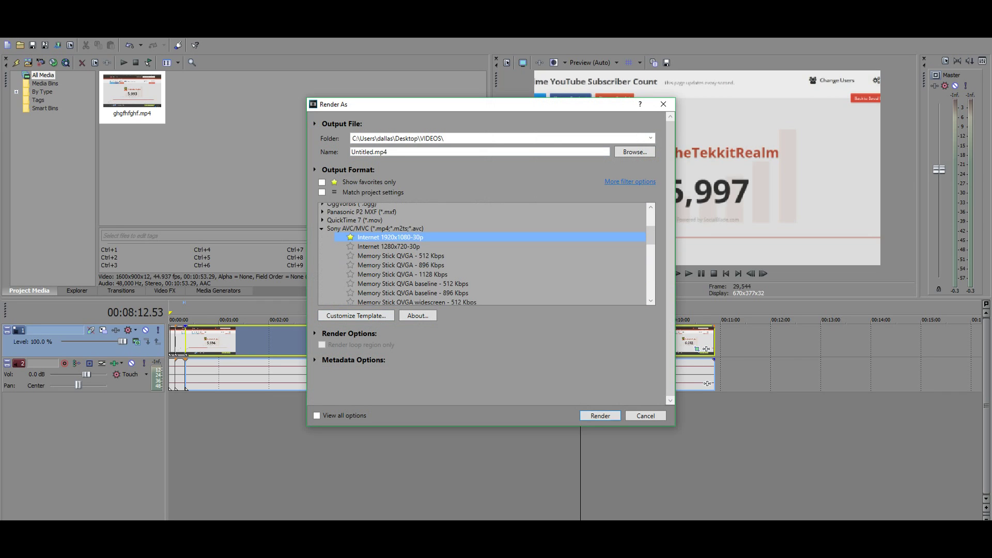
# Customize the Internet 1920x1080-30p render template with a frame rate of 60 and accept the custom settings
pyautogui.click(356, 316)
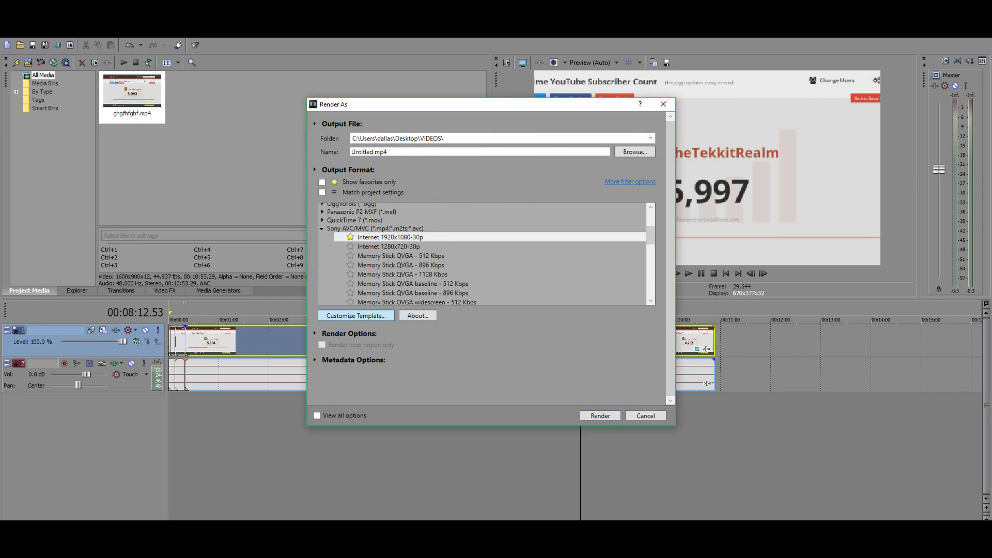
pyautogui.click(541, 285)
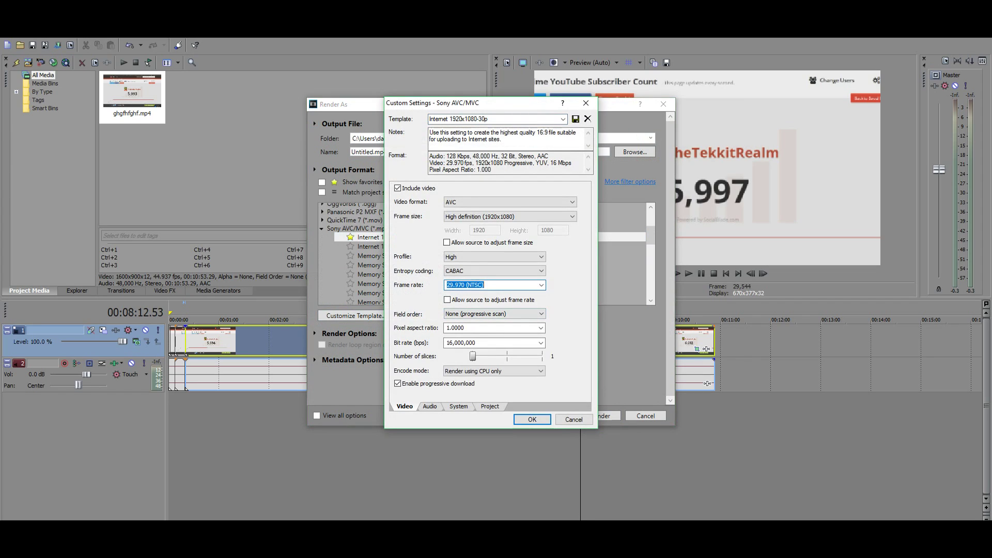
pyautogui.click(453, 163)
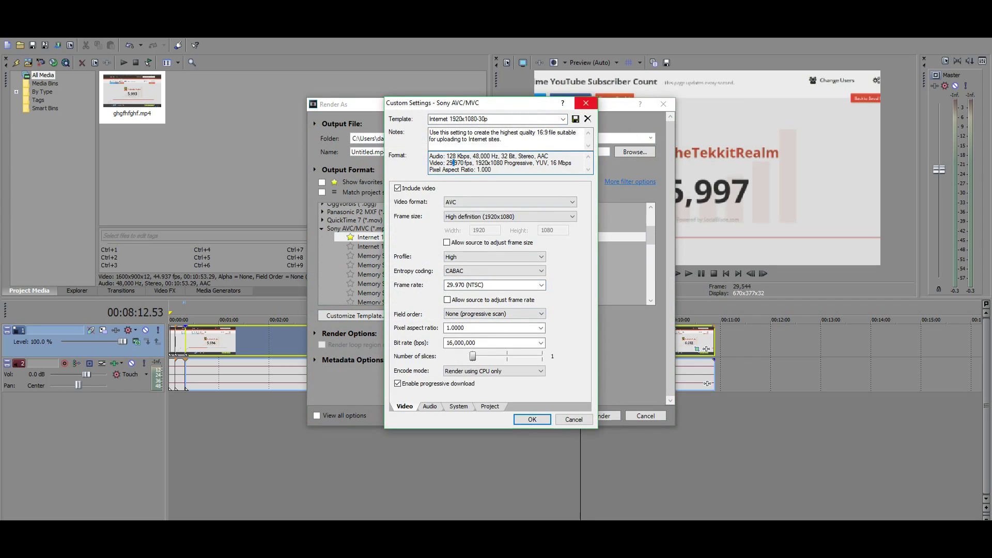
pyautogui.click(465, 285)
pyautogui.write('60')
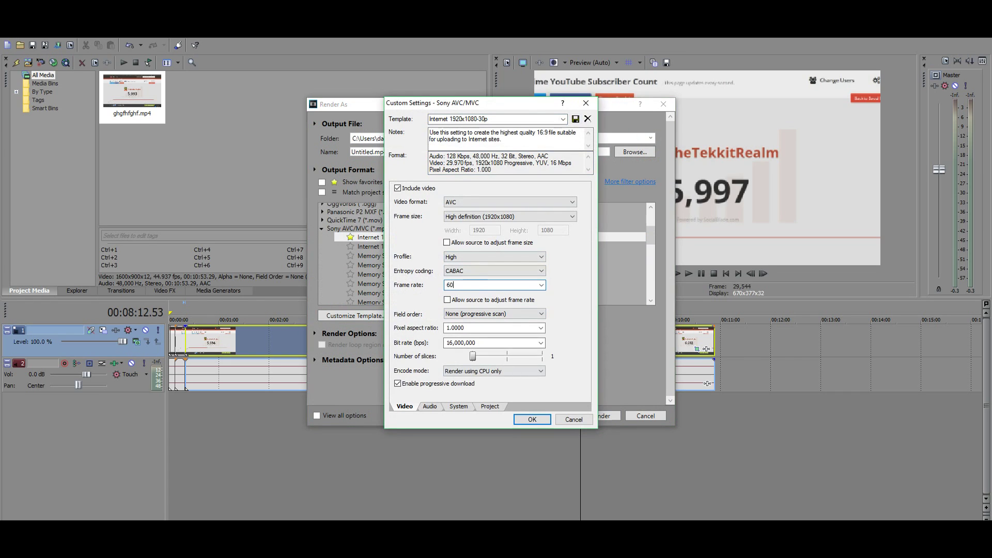
pyautogui.click(533, 419)
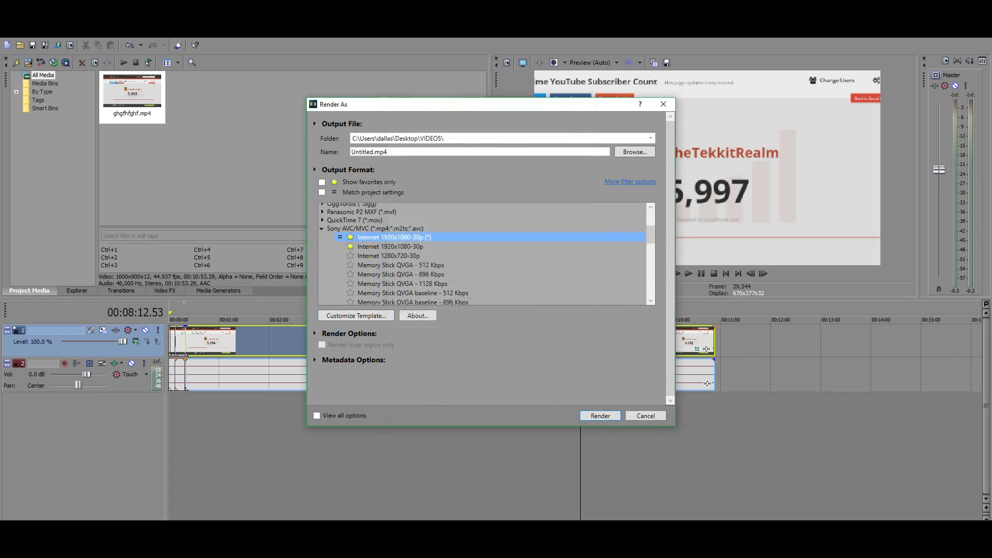
# Reopen the customized template, check the frame rate in its format summary, and close the custom settings
pyautogui.click(356, 315)
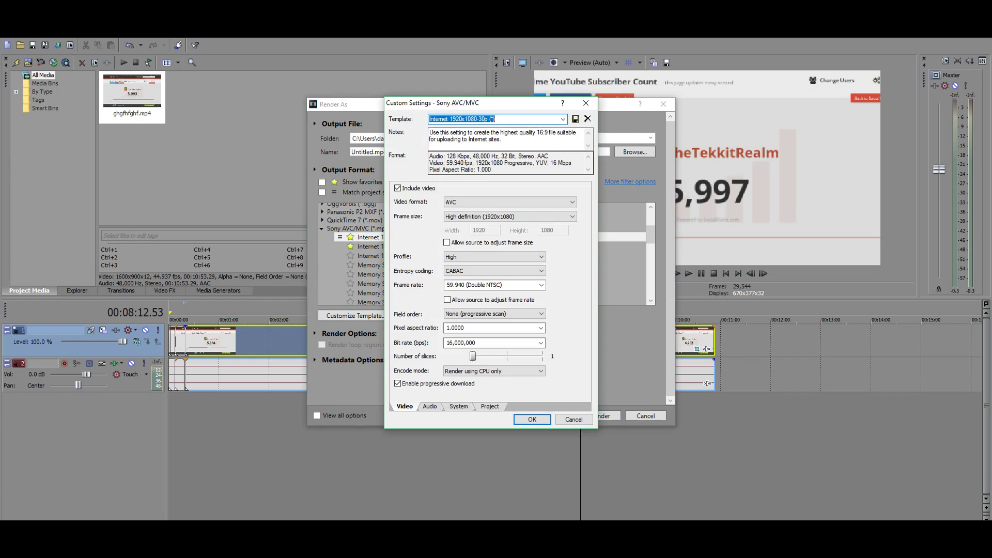
pyautogui.moveTo(446, 162); pyautogui.dragTo(474, 163)
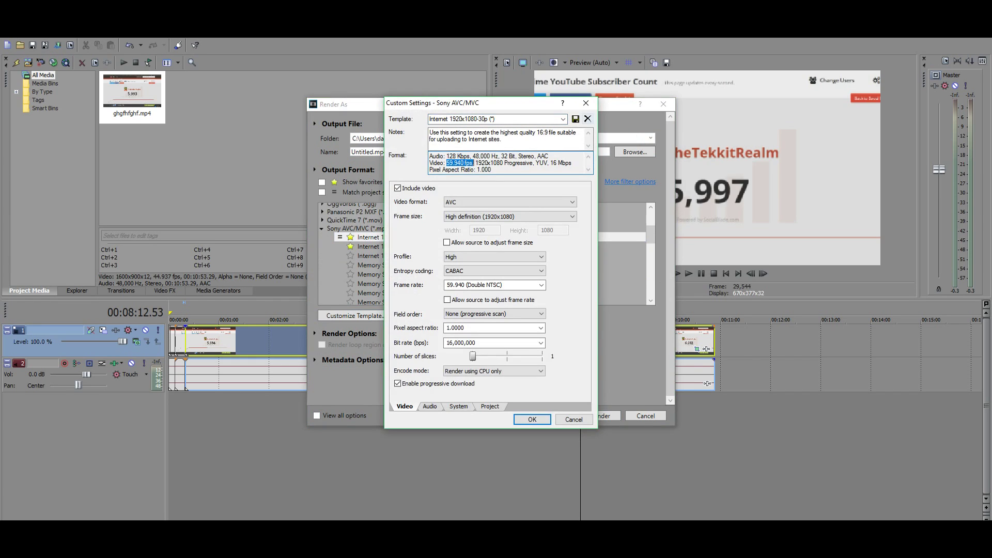
pyautogui.click(586, 103)
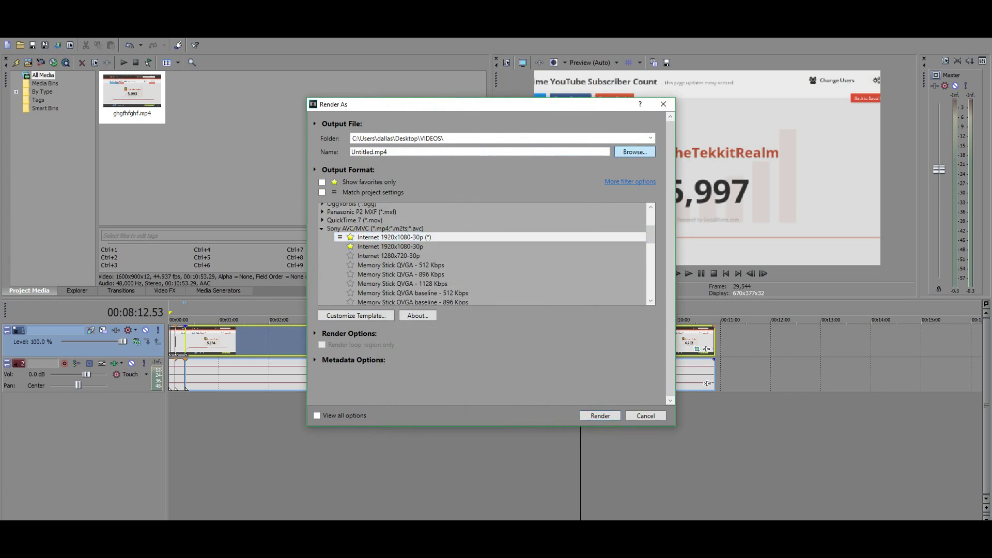
# Browse the files in the VIDEOS output folder for the render, then leave the render settings without rendering
pyautogui.click(635, 152)
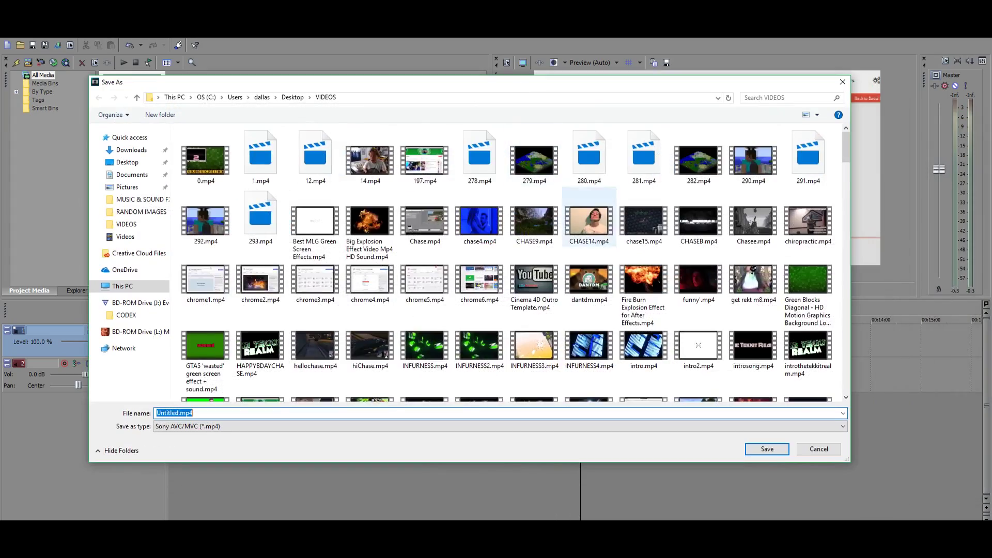
pyautogui.scroll(-20, 589, 227)
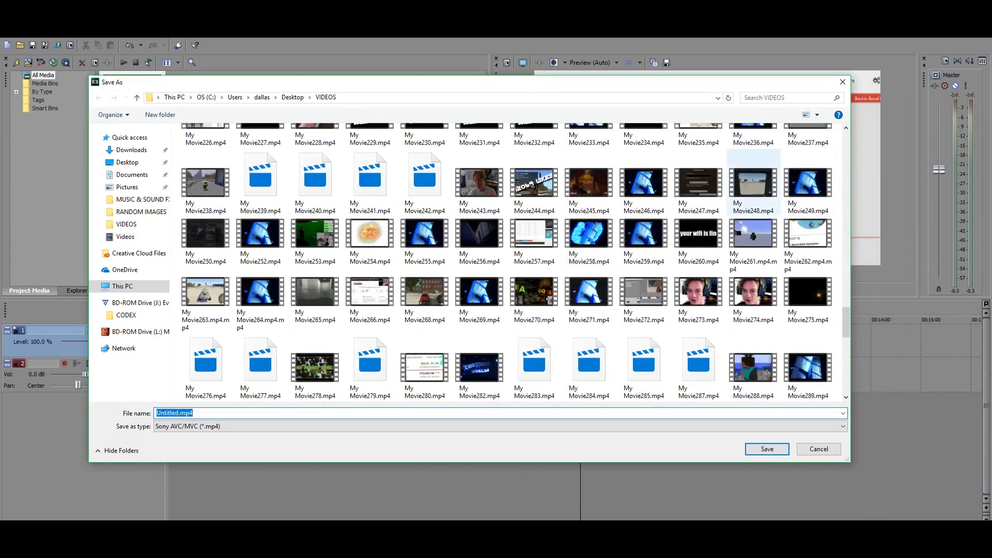
pyautogui.scroll(-10, 754, 194)
pyautogui.click(843, 81)
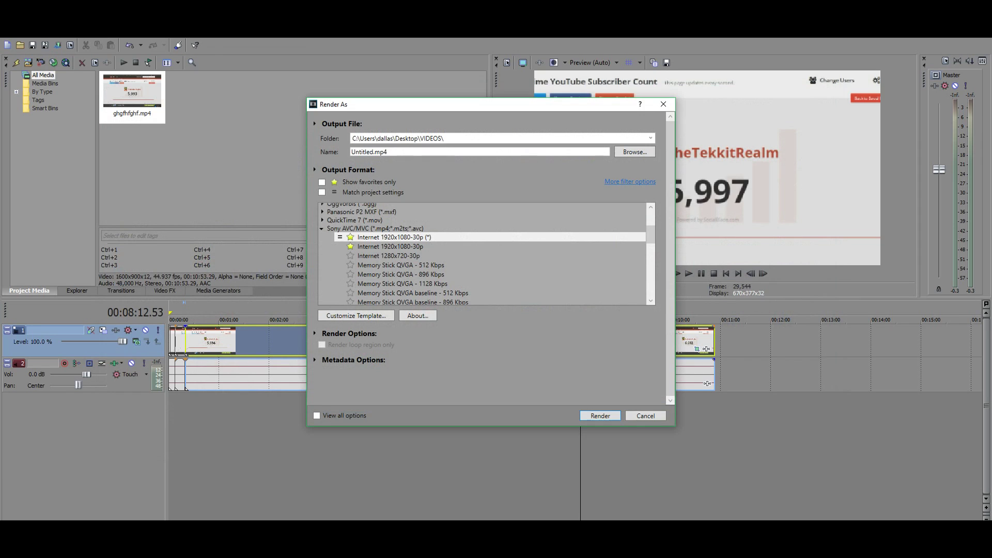
pyautogui.click(664, 104)
pyautogui.moveTo(692, 439); pyautogui.dragTo(442, 439)
pyautogui.moveTo(443, 313); pyautogui.dragTo(692, 313)
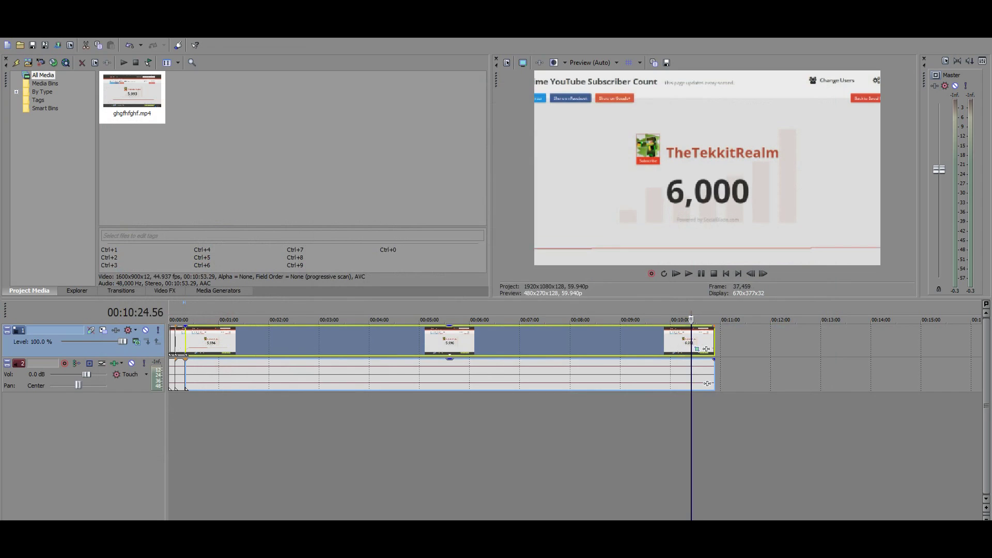
pyautogui.click(690, 435)
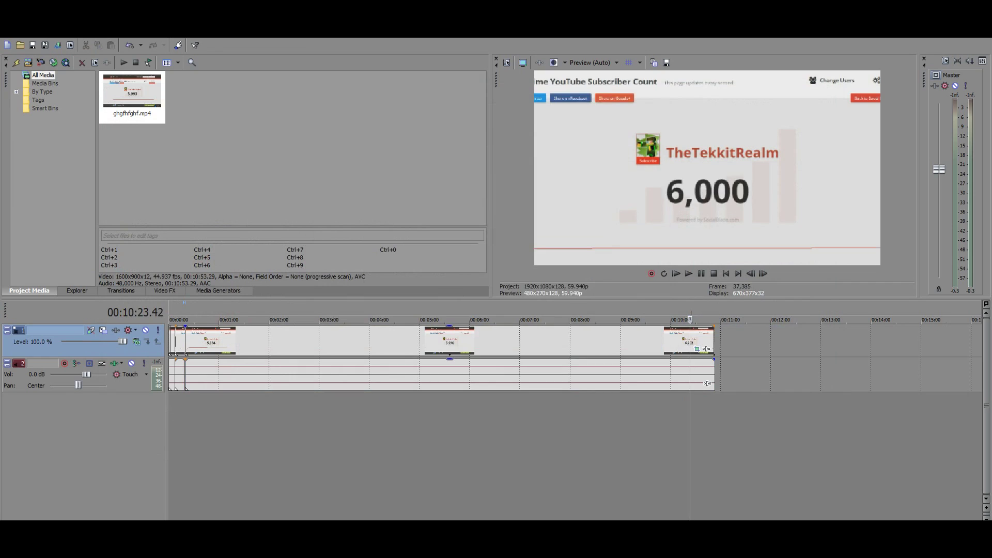
# Mark a loop region on the timeline ending at about 00:07:40 and move its start to about 00:06:24
pyautogui.moveTo(326, 439); pyautogui.dragTo(554, 439)
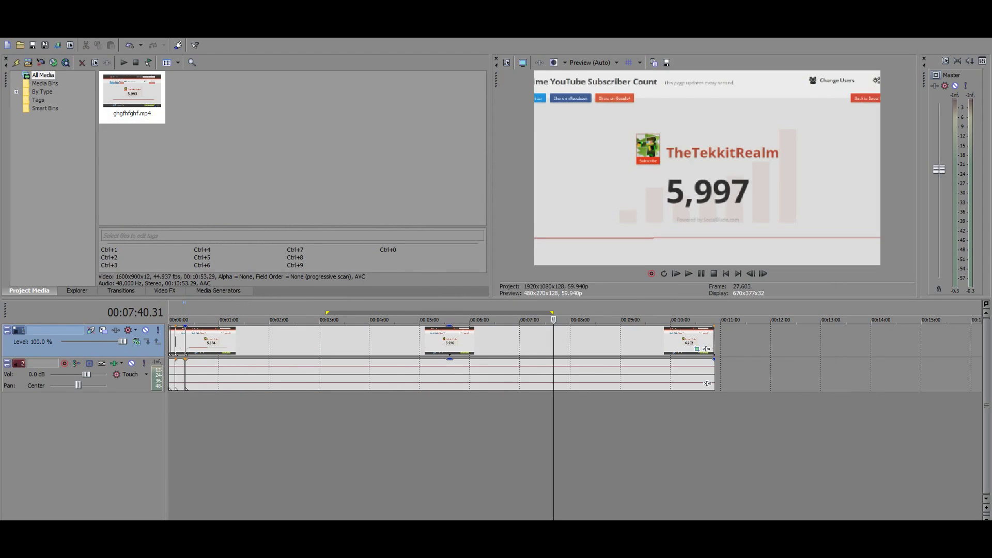
pyautogui.click(308, 440)
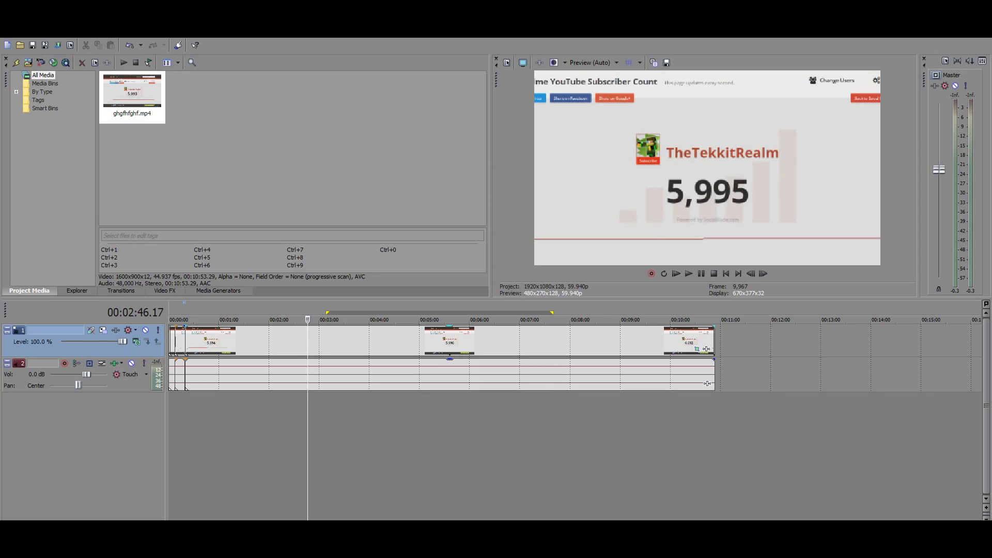
pyautogui.moveTo(328, 313); pyautogui.dragTo(490, 313)
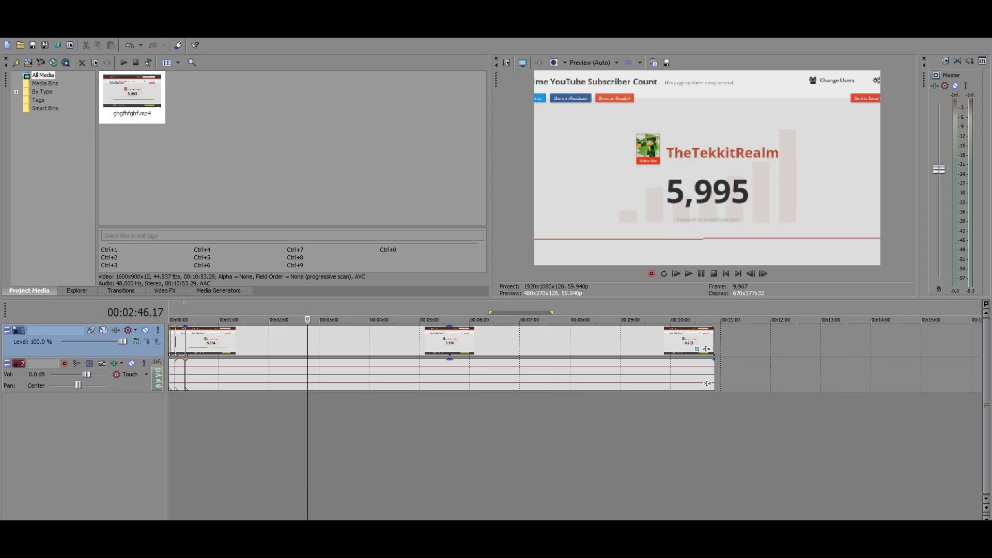
# Open the track insertion options in the empty timeline area below the audio track
pyautogui.rightClick(308, 433)
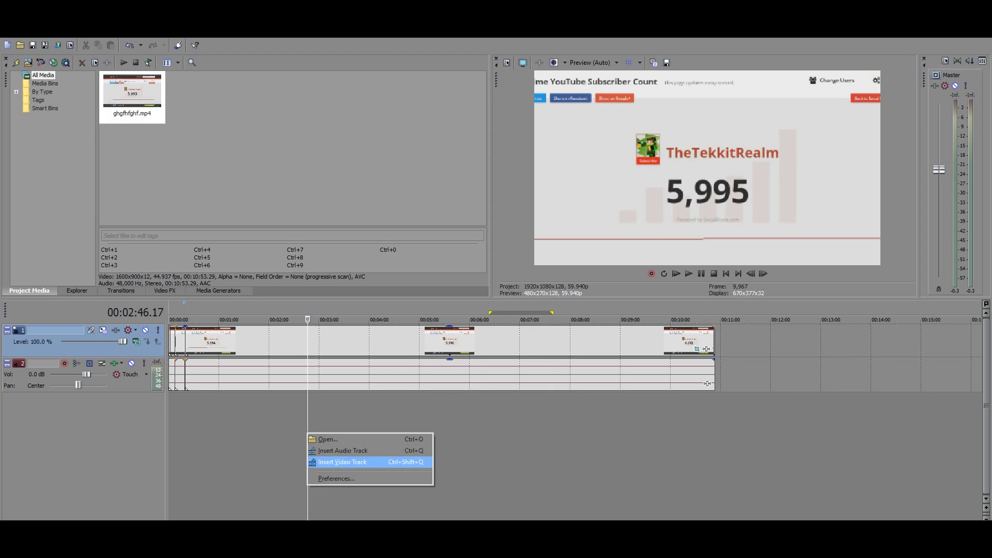